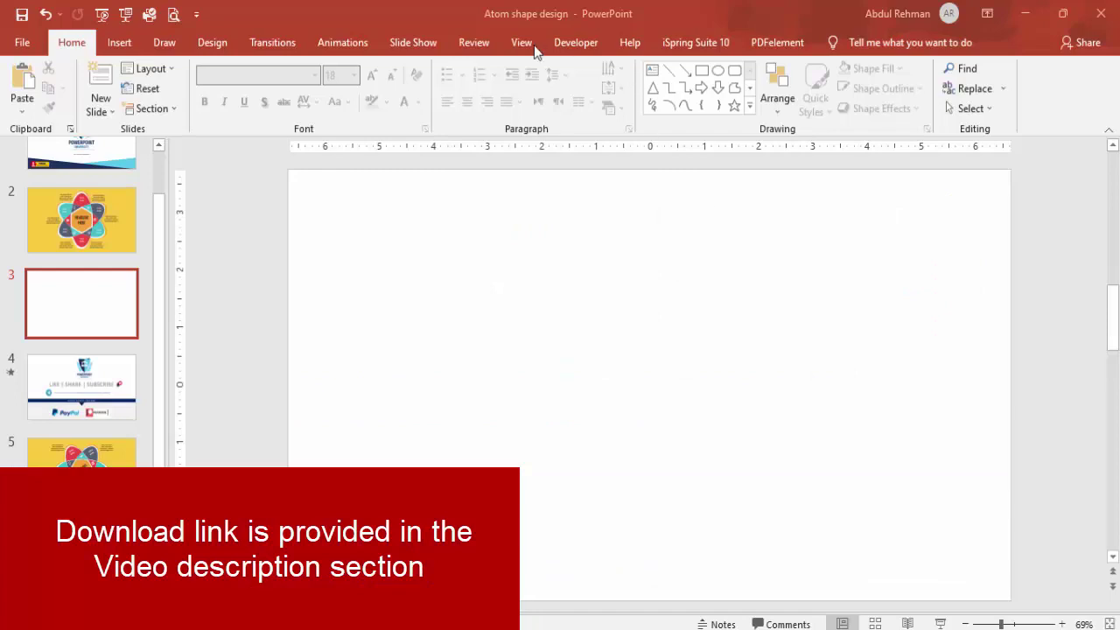
Turn on the slide guides and draw a tall oval on the slide.
click(522, 43)
click(354, 109)
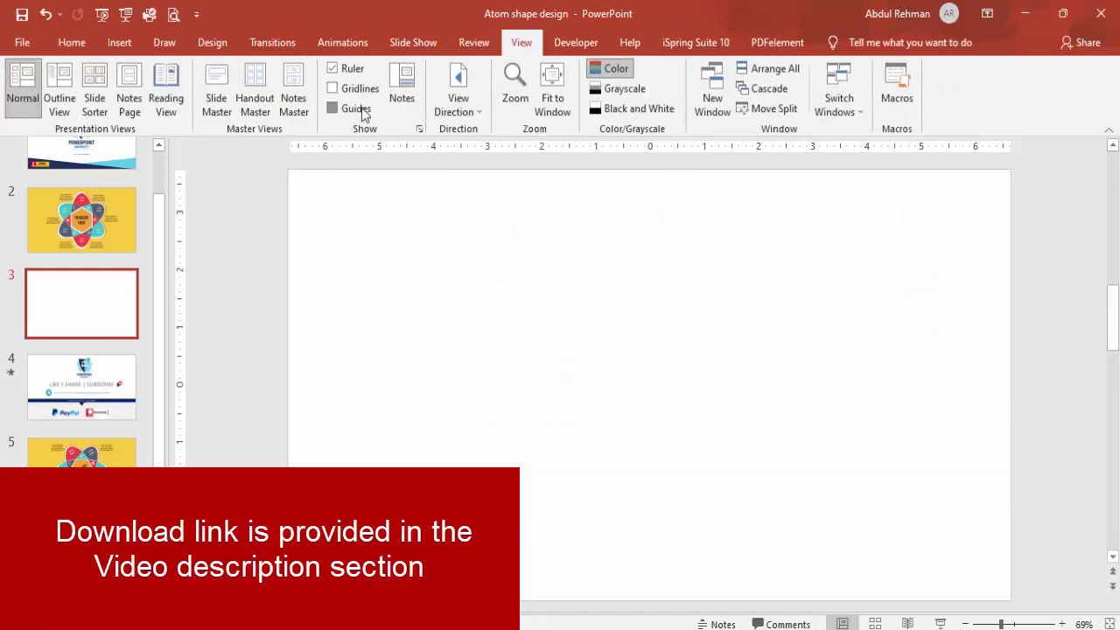
click(117, 42)
click(262, 92)
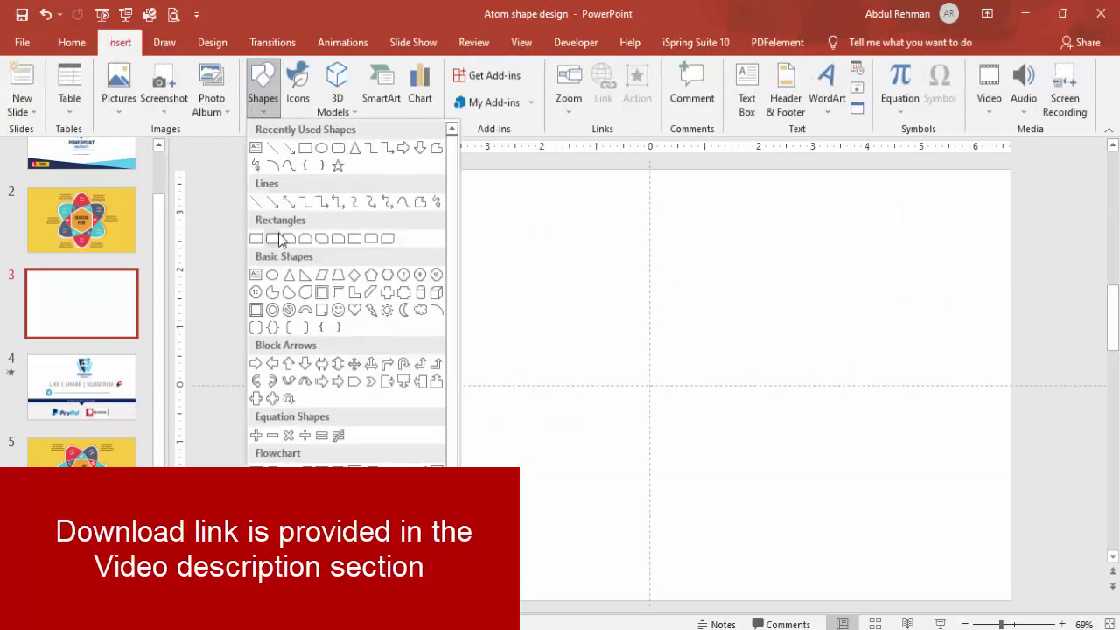
click(272, 277)
mouse_move(608, 248)
mouse_down()
mouse_move(682, 495)
mouse_move(715, 541)
mouse_up()
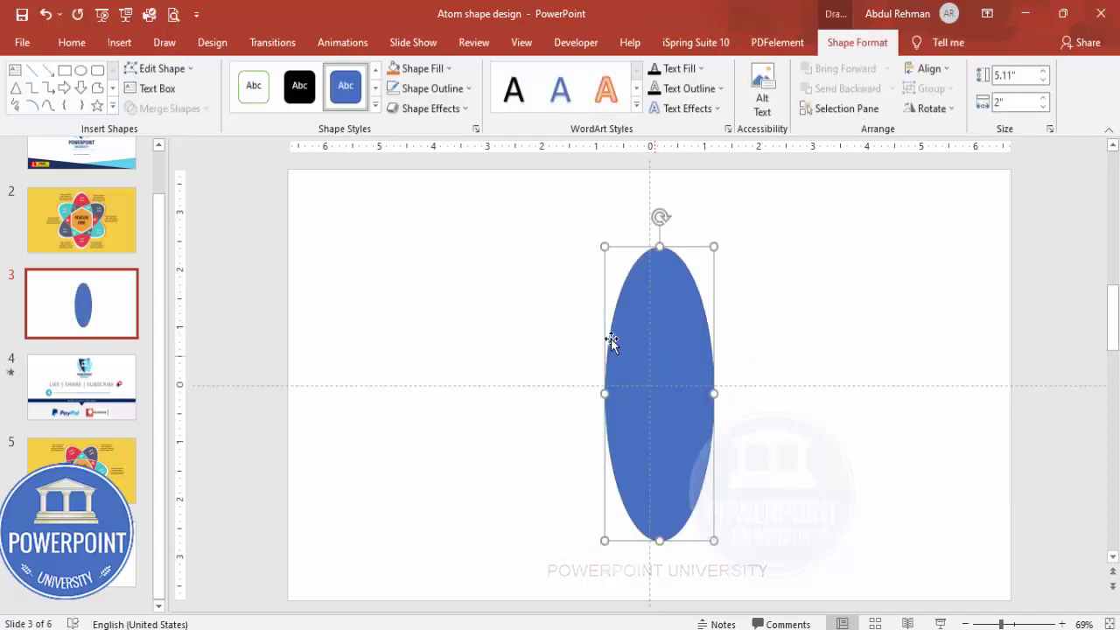
Size the oval to 5.11 by 2 inches, remove its outline, and centre it on the slide.
click(1021, 75)
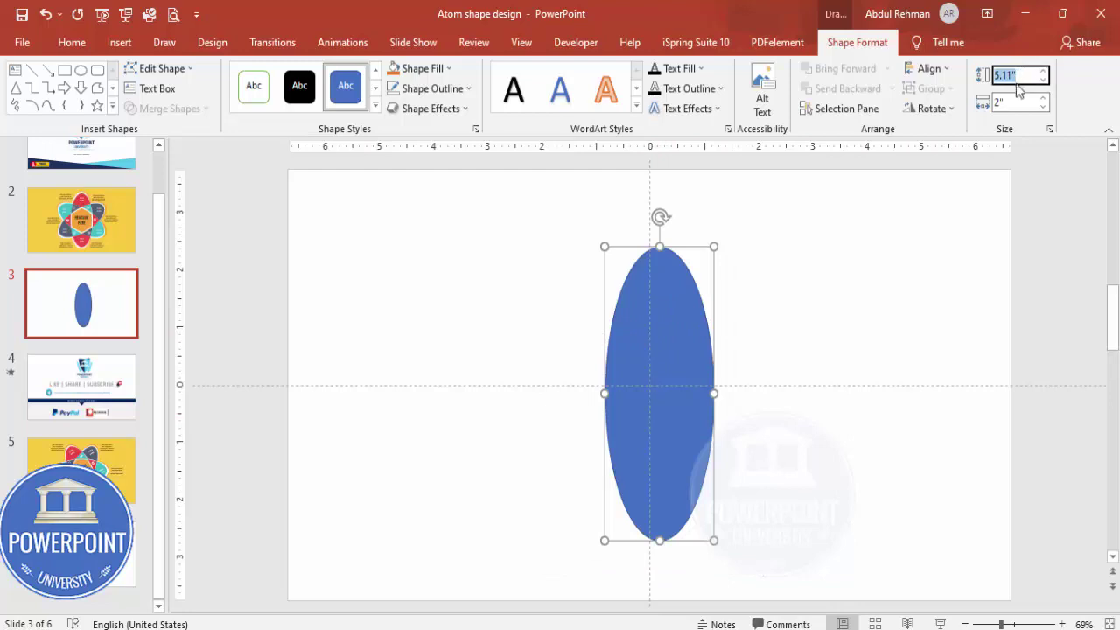
click(1018, 100)
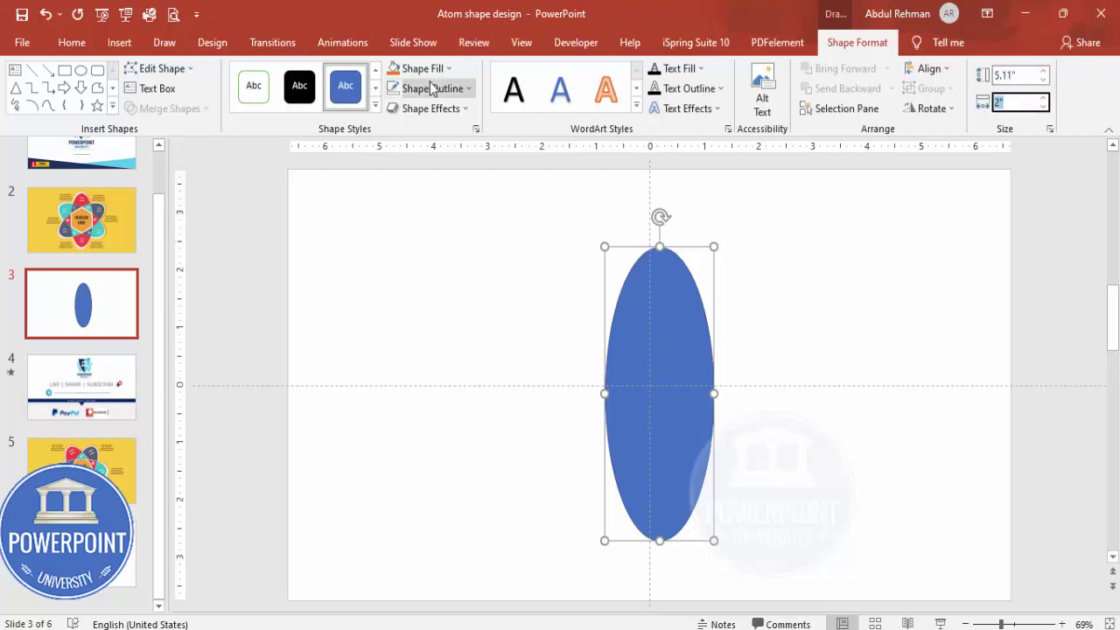
click(464, 94)
click(448, 275)
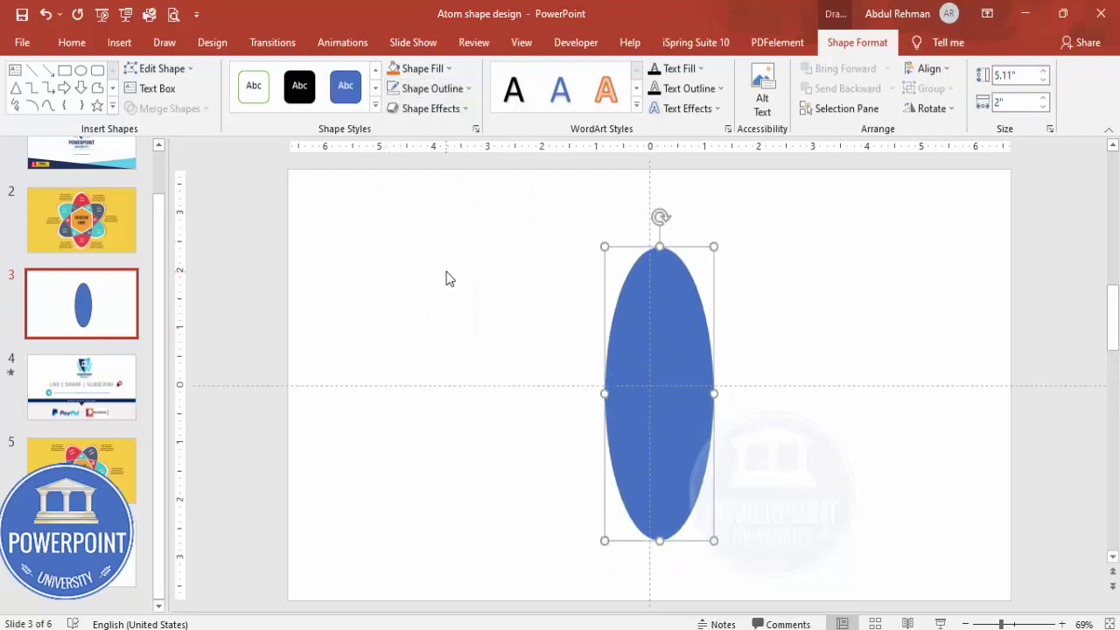
click(930, 68)
click(955, 112)
click(929, 68)
click(963, 176)
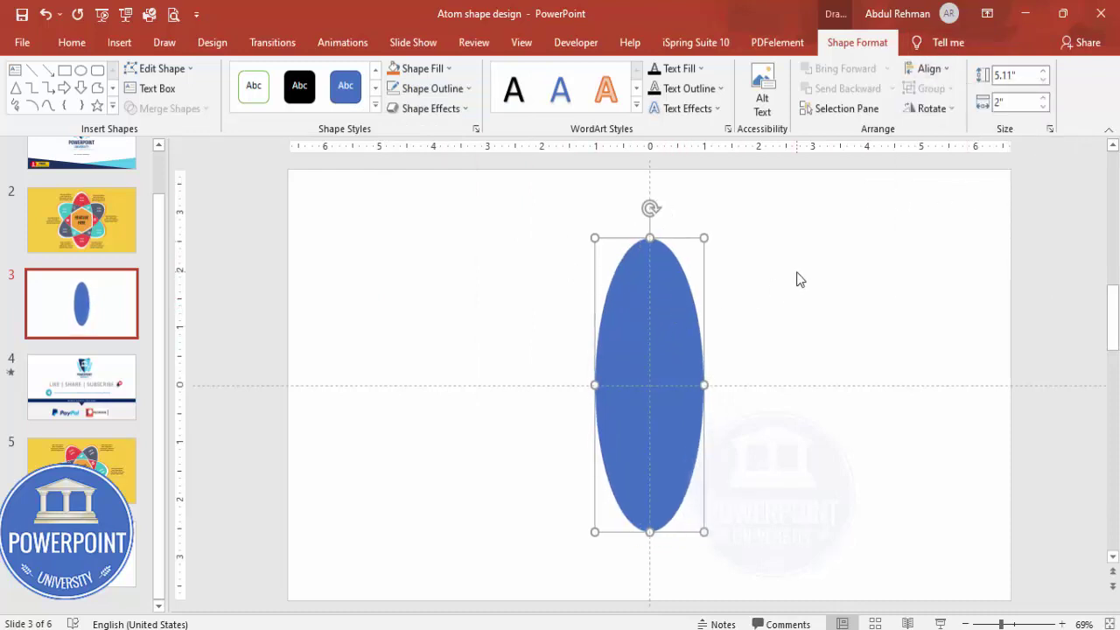
Duplicate the oval, fill the copy orange, and centre it on the slide.
key(ctrl+d)
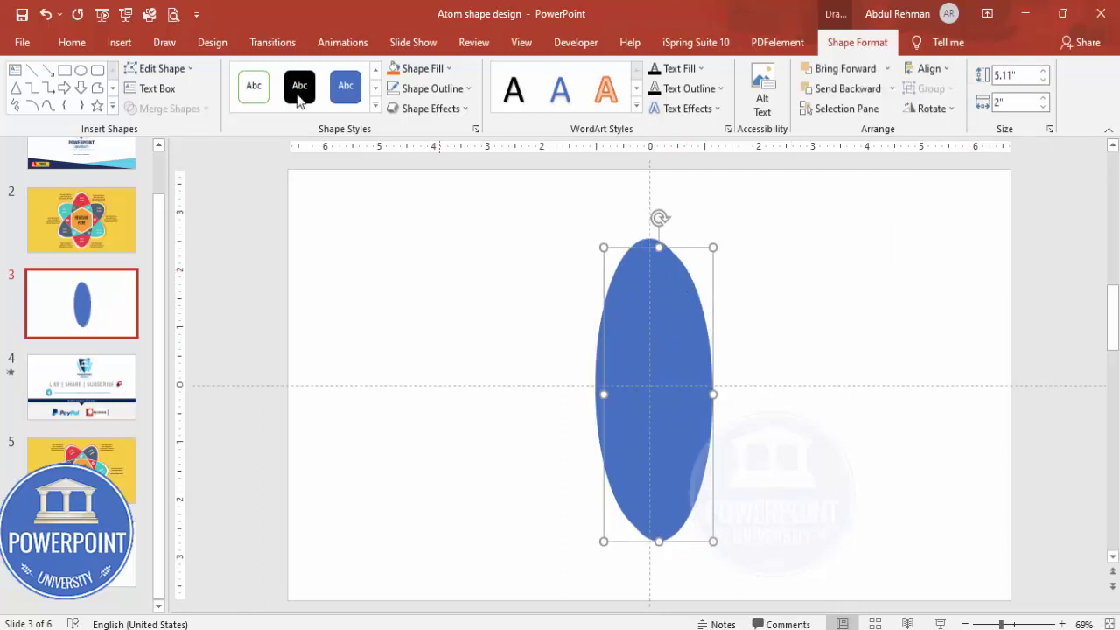
click(393, 70)
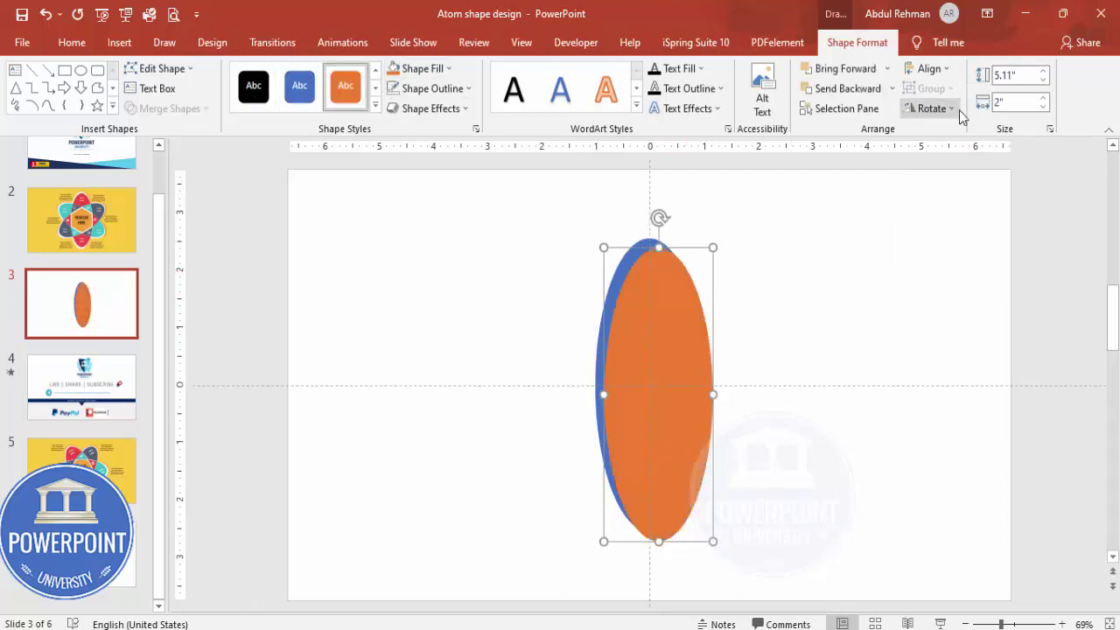
click(946, 77)
click(942, 113)
click(929, 70)
click(957, 175)
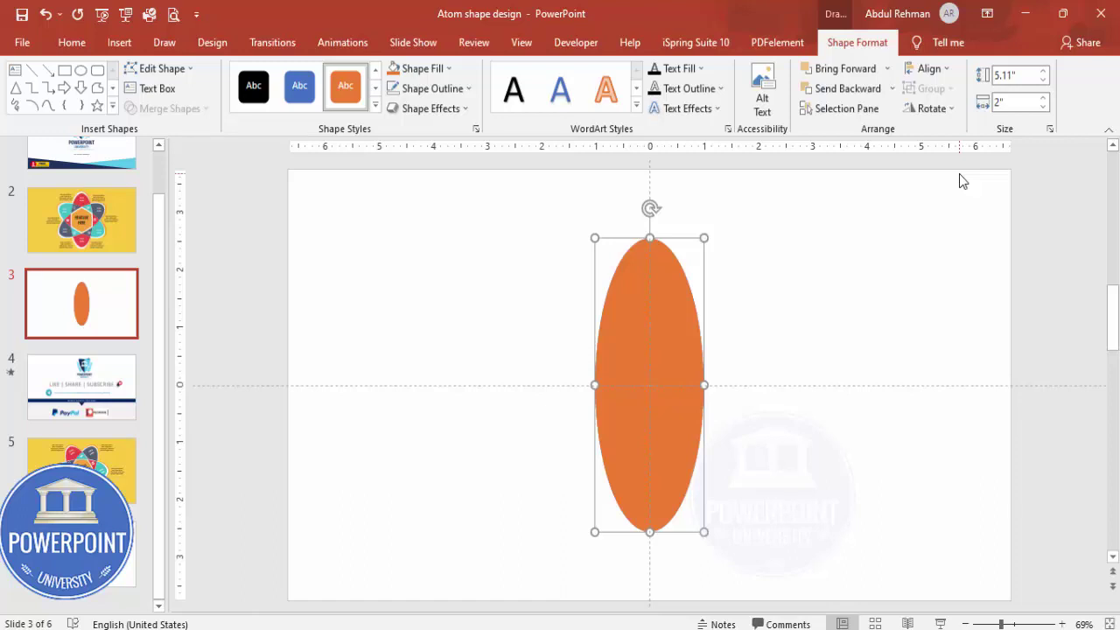
Rotate the orange copies in opposite directions so the three ovals cross.
key(alt+Right)
key(alt+Right)
key(alt+Right)
key(alt+Right)
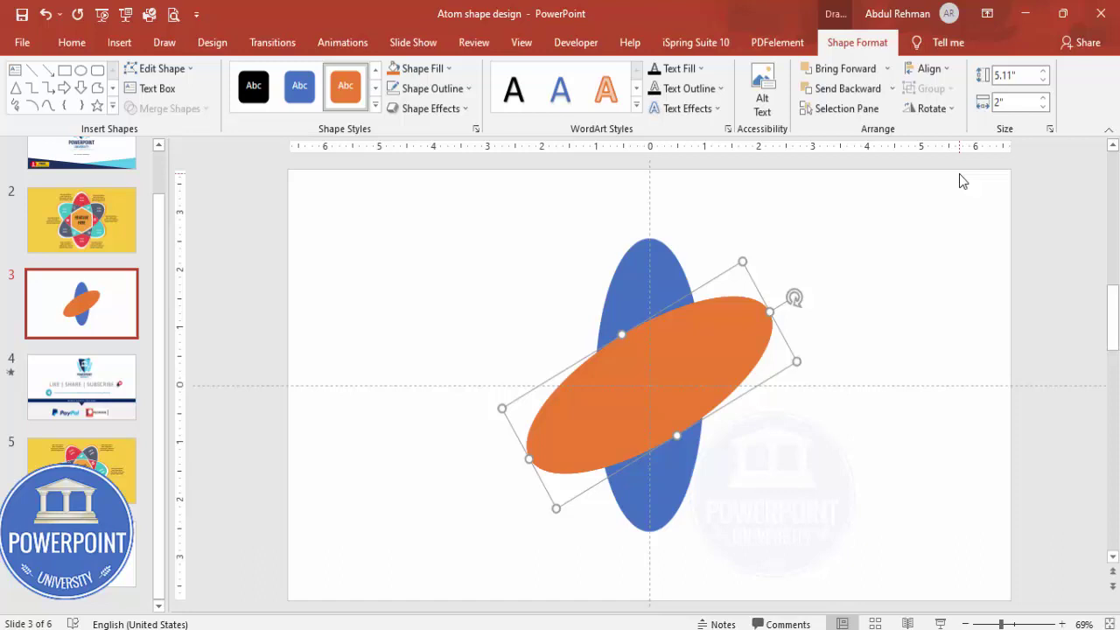
key(alt+Right)
key(alt+Right)
key(alt+Right)
key(alt+Right)
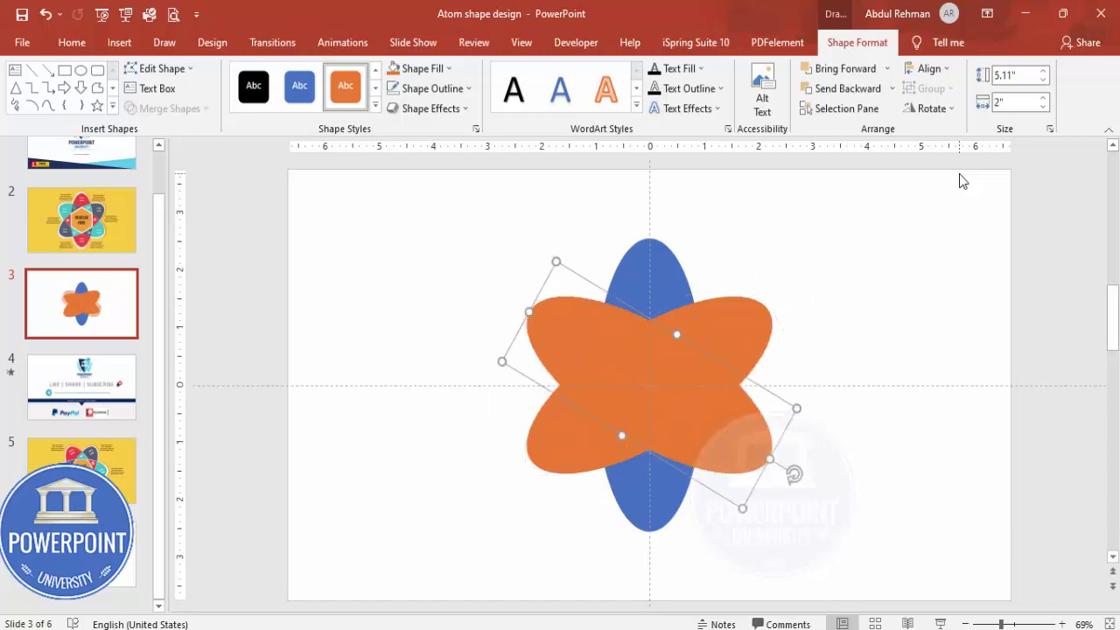
click(757, 253)
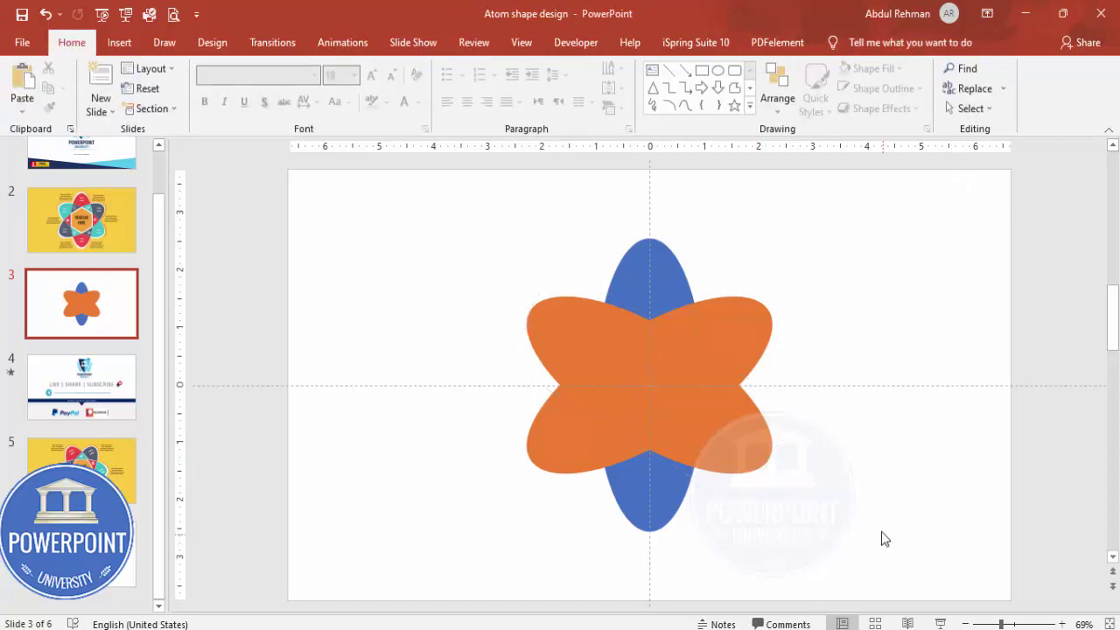
Select all three ovals and break them apart with Merge Shapes > Fragment.
key(ctrl+a)
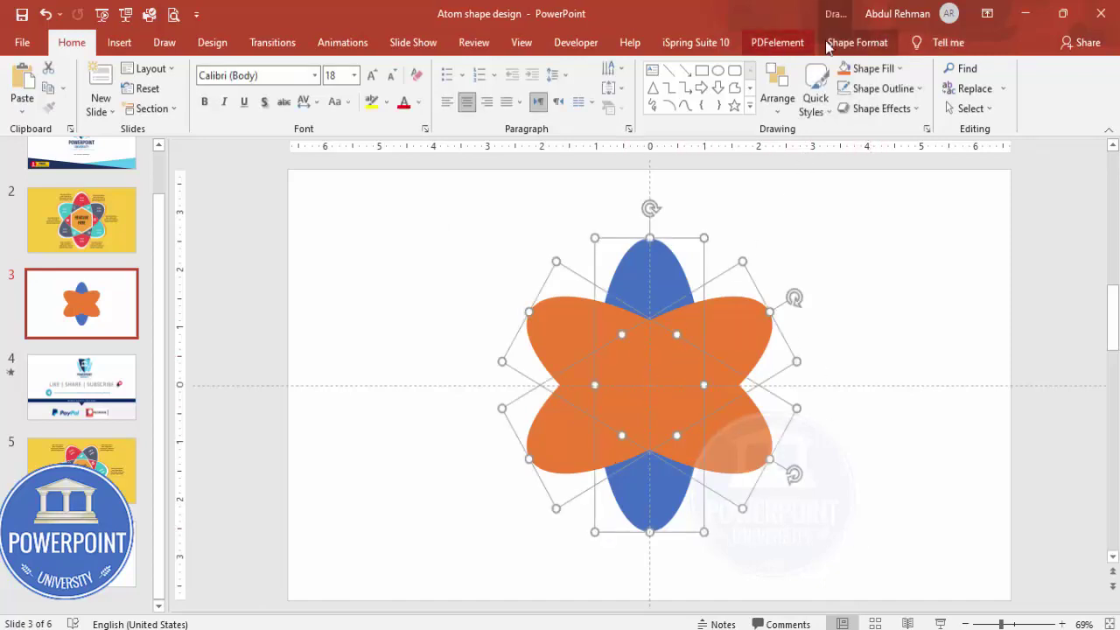
click(856, 45)
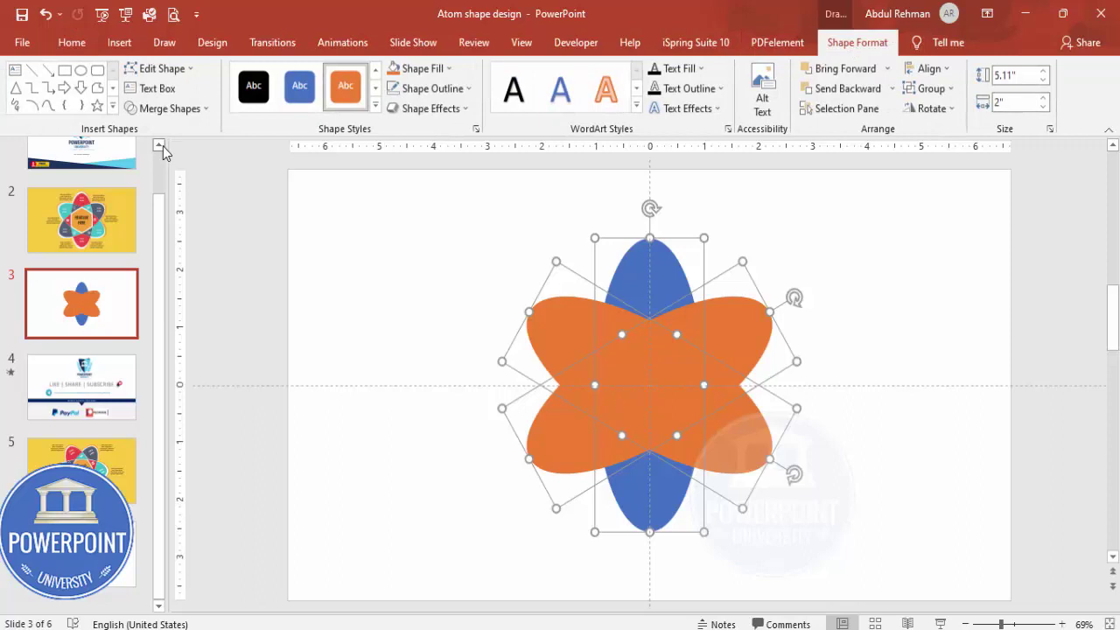
click(196, 108)
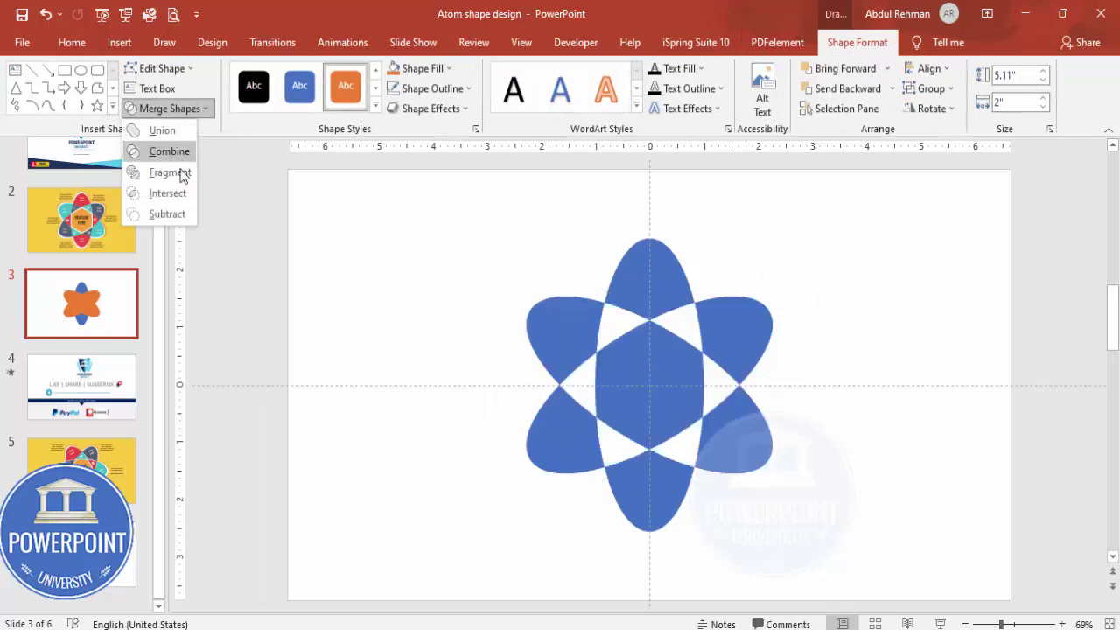
click(157, 150)
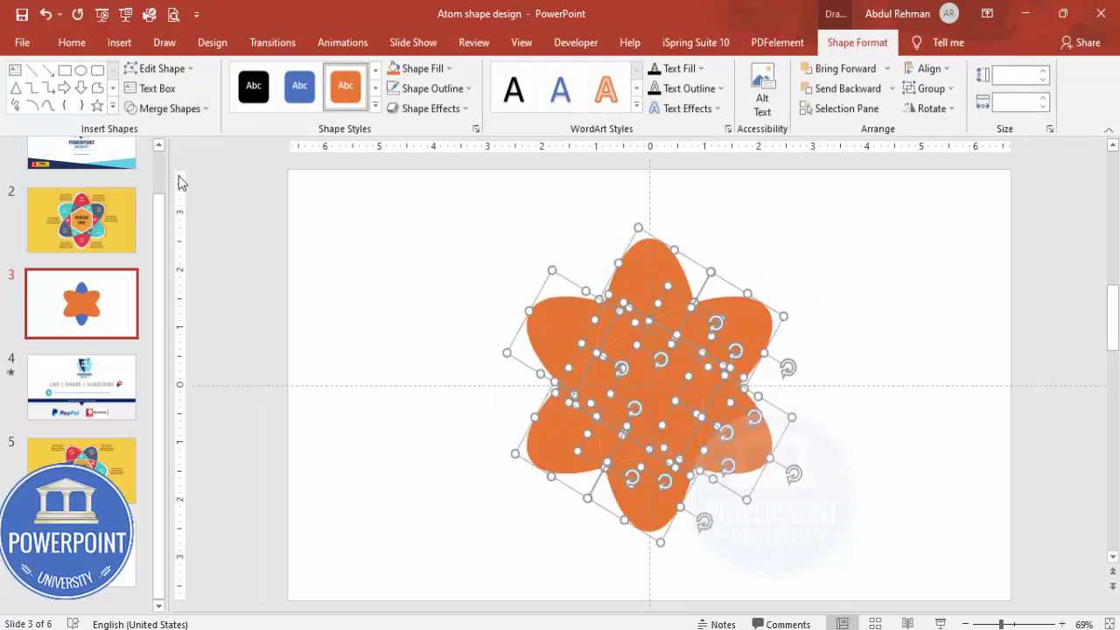
click(773, 291)
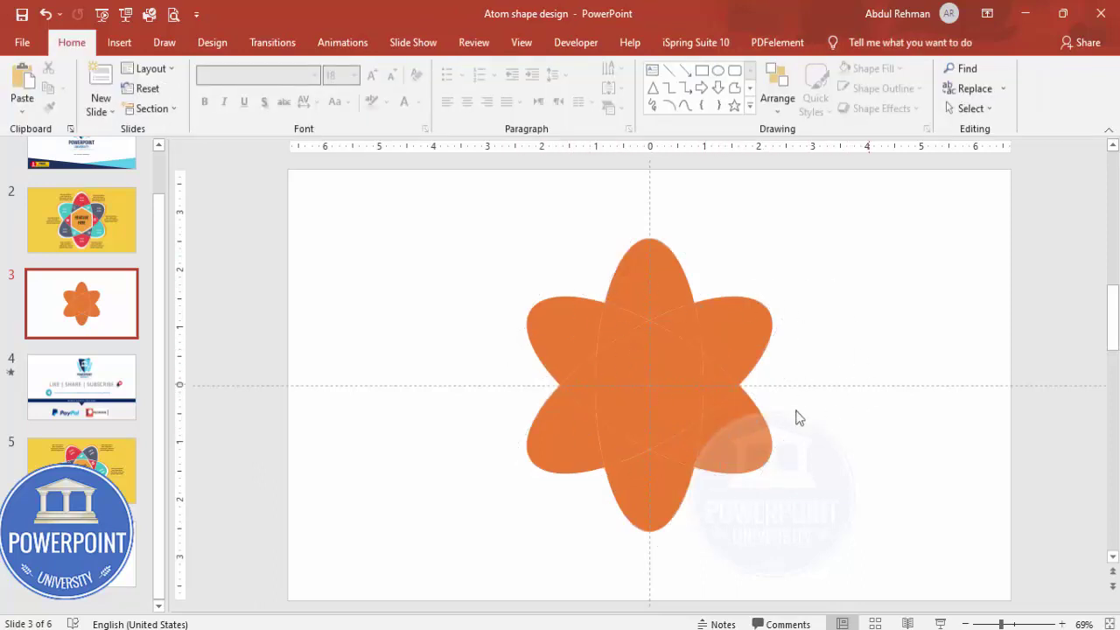
Move the central hexagon piece out to the right and select the top and bottom petals.
drag(672, 369, 968, 282)
key(alt+Right)
key(alt+Right)
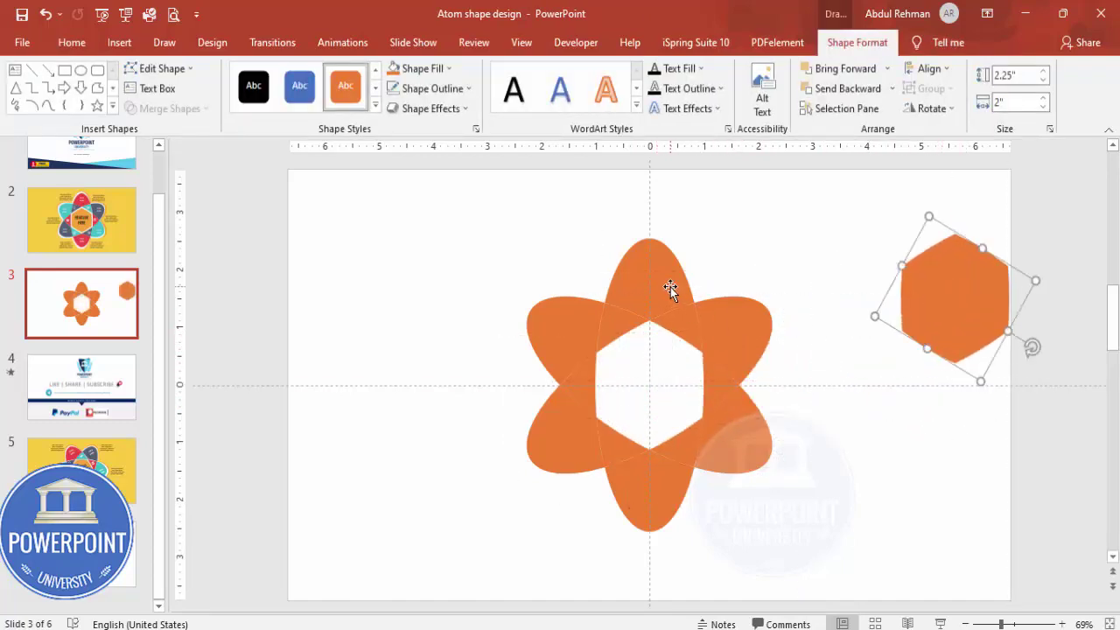
click(670, 287)
key(Escape)
click(674, 261)
shift+click(653, 507)
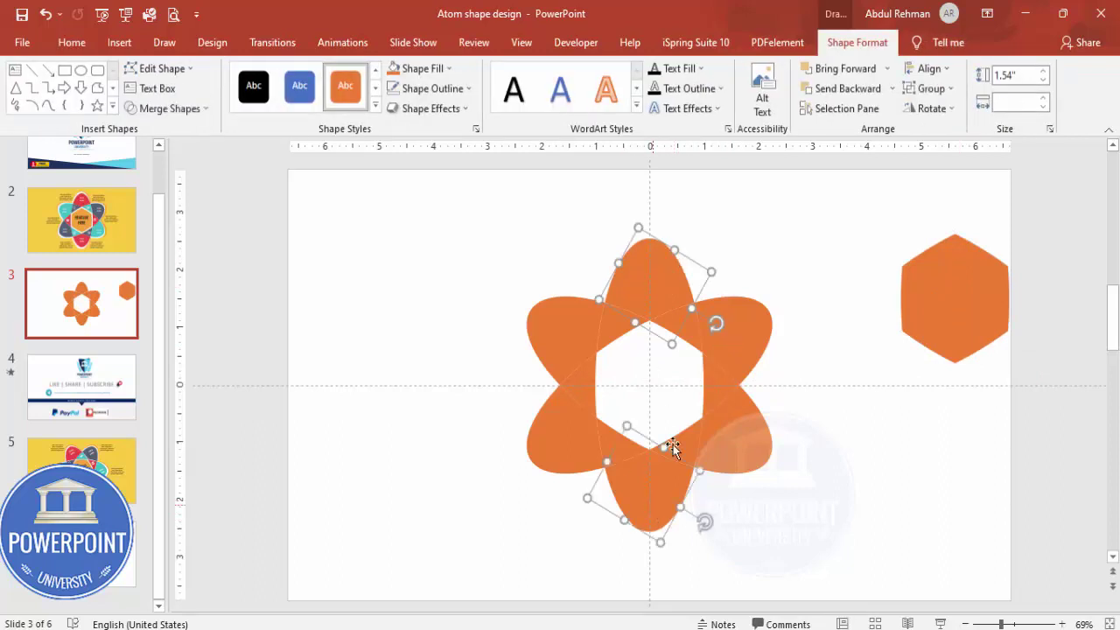
click(438, 70)
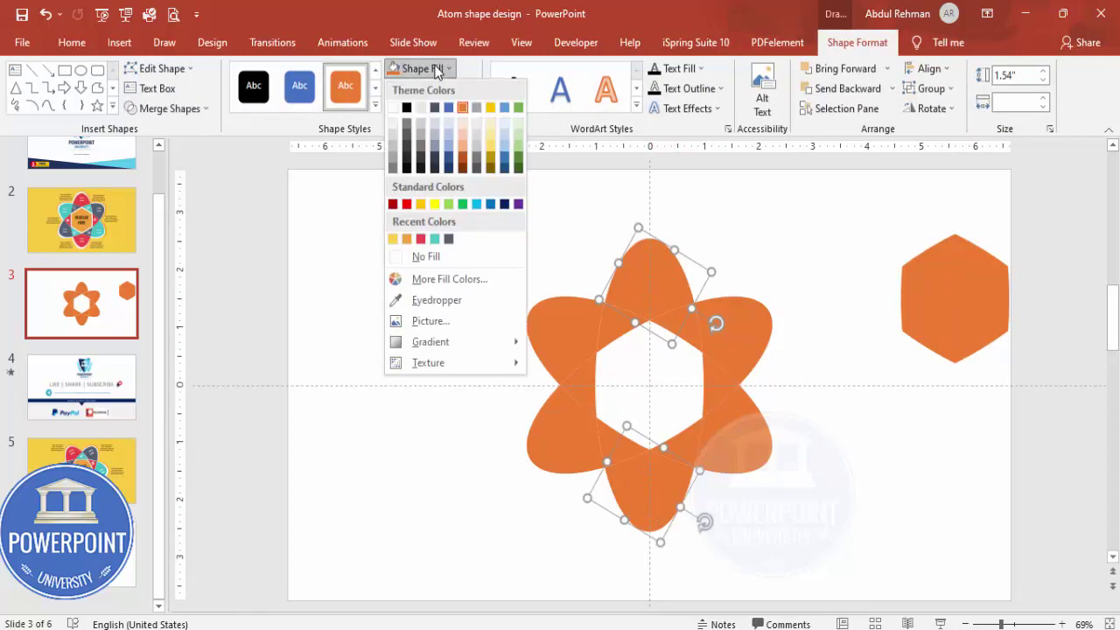
Colour the top and bottom petals red and the upper-right and lower-left petals Blue-Gray.
click(420, 240)
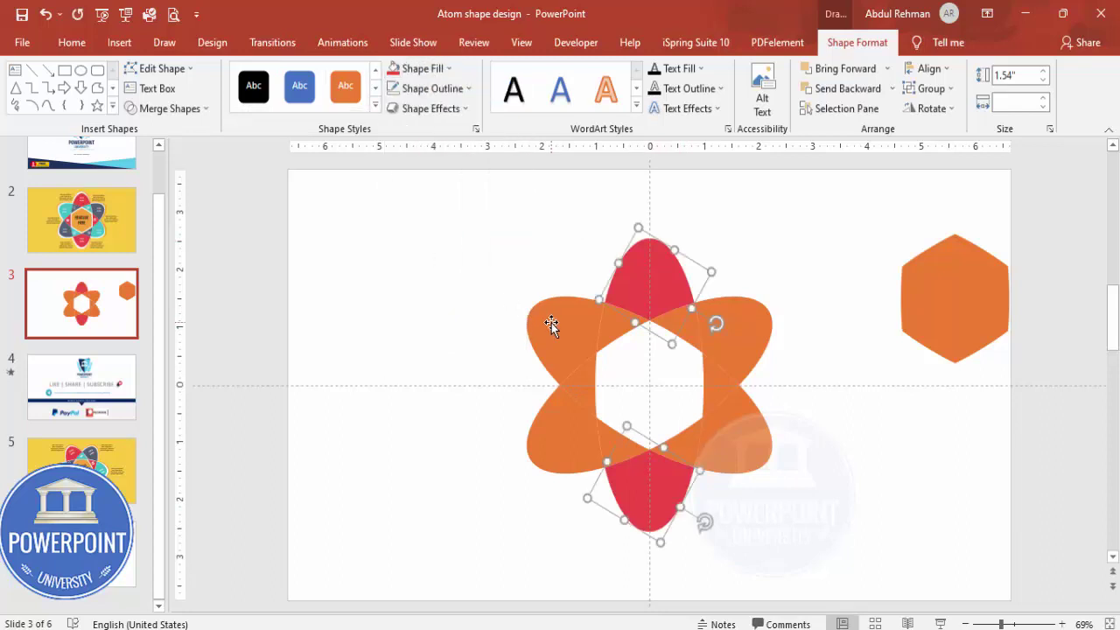
click(758, 317)
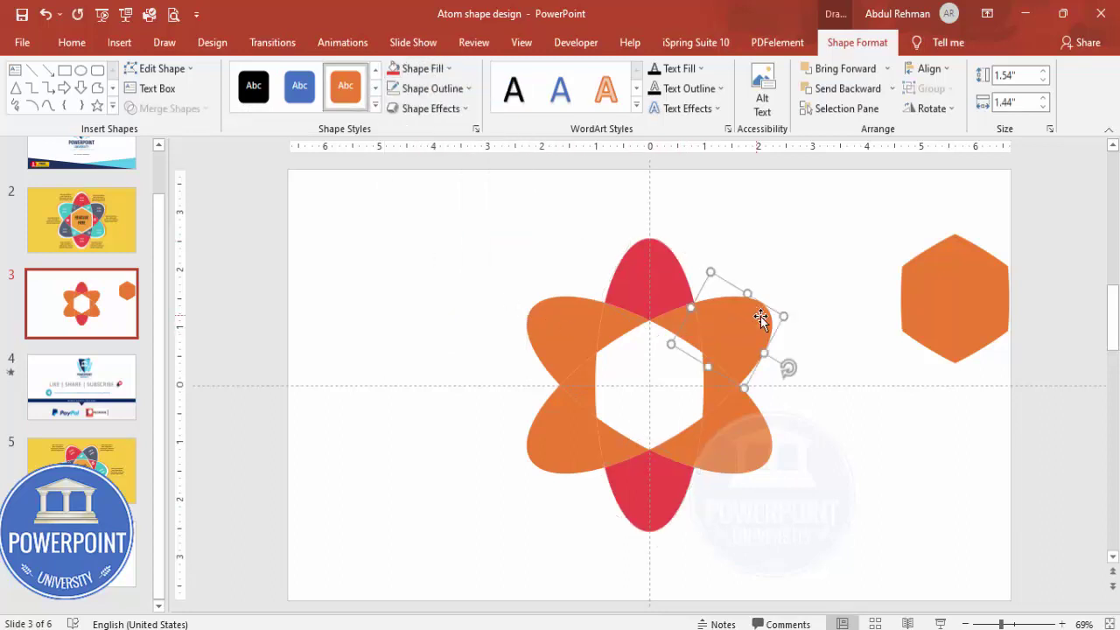
shift+click(556, 440)
click(411, 68)
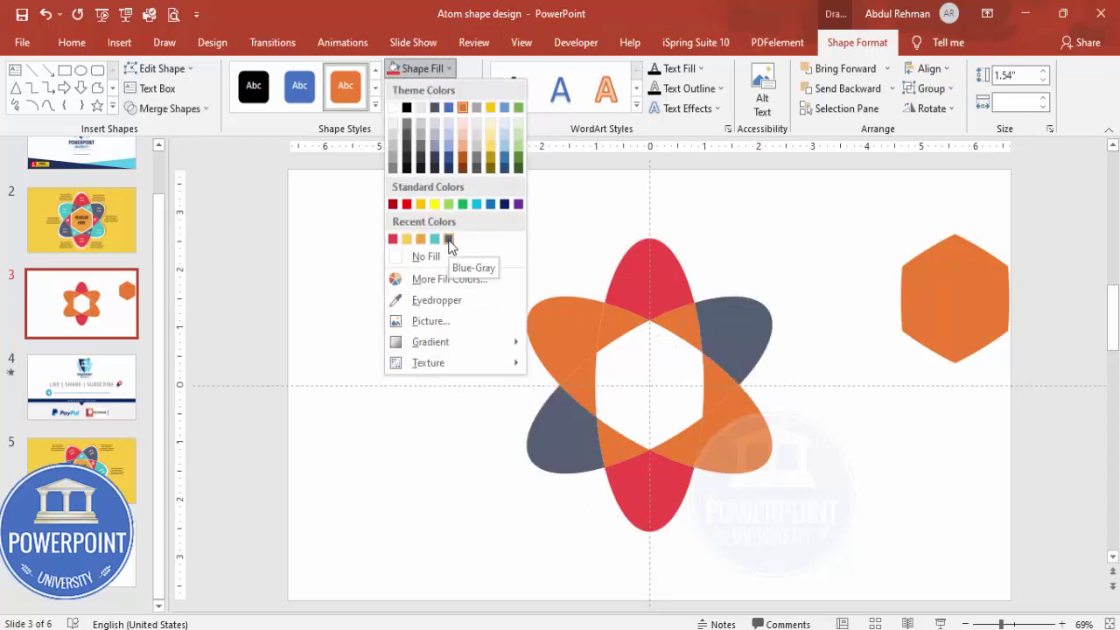
click(448, 240)
Fill the upper-left and lower-right orange petals teal.
click(548, 310)
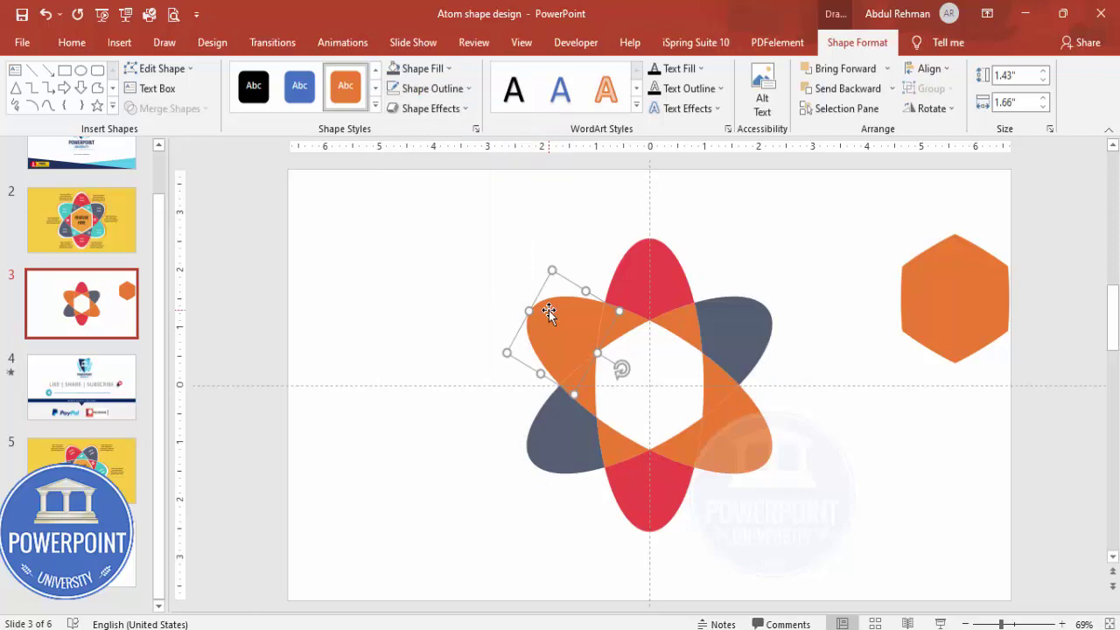
shift+click(730, 447)
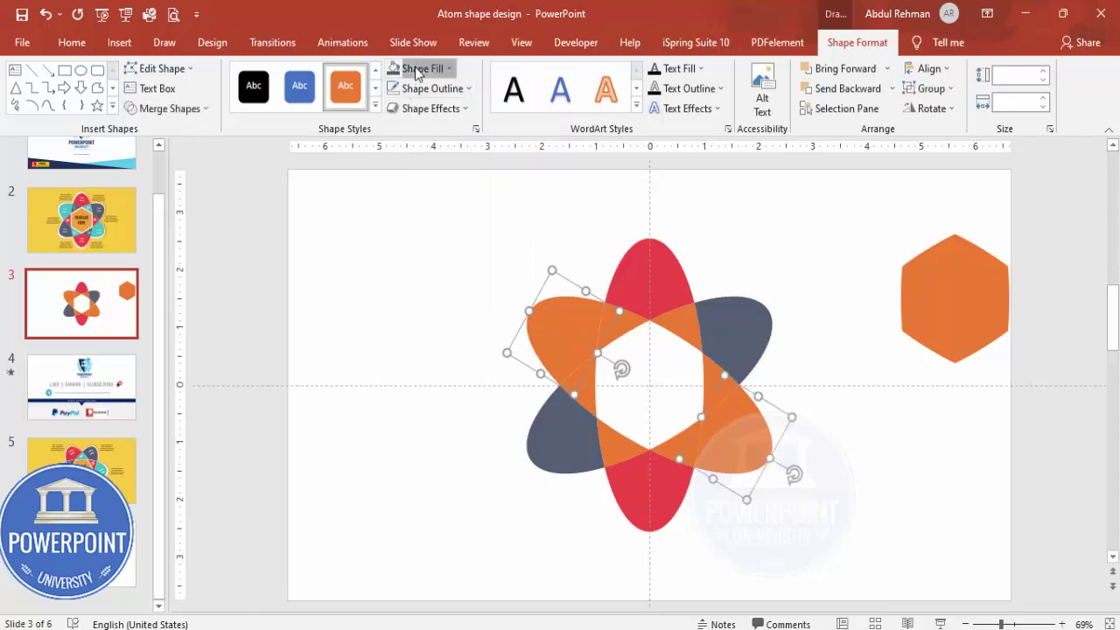
click(417, 70)
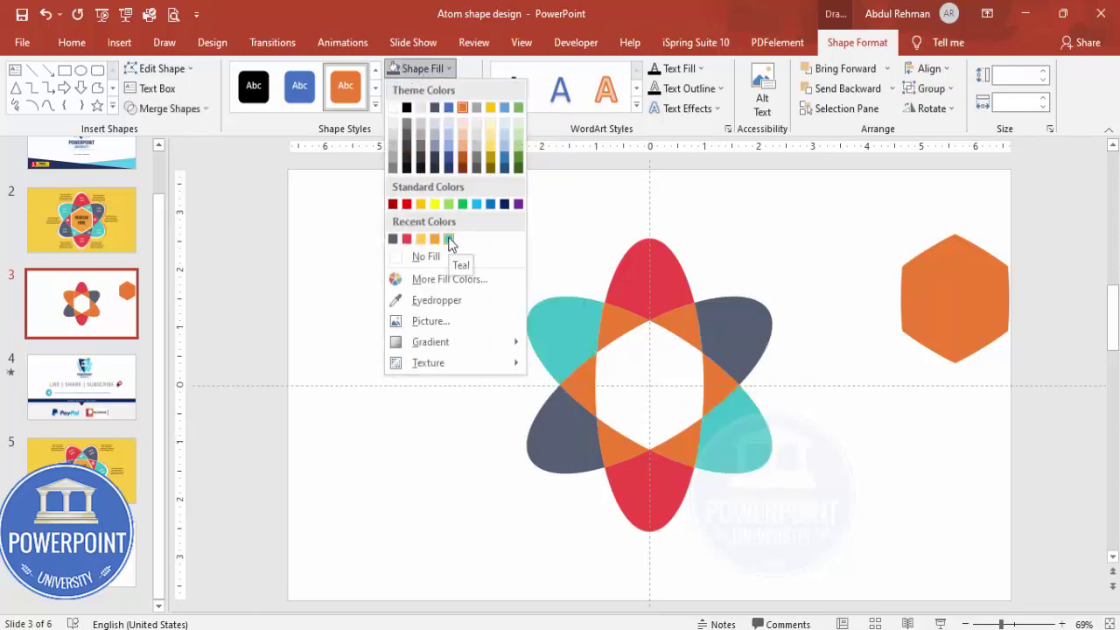
click(449, 240)
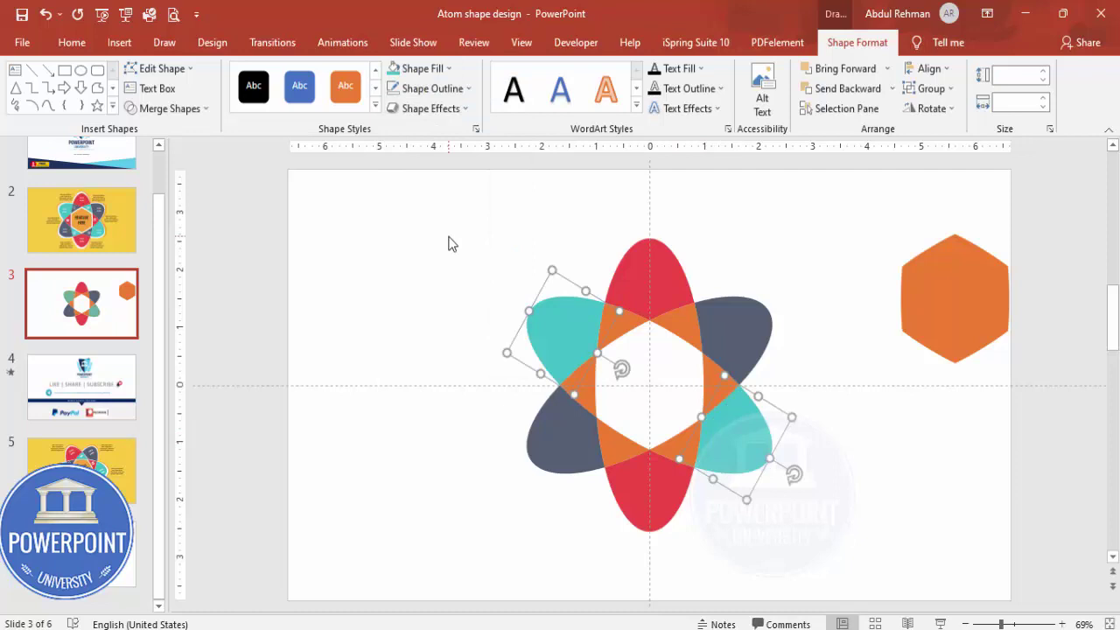
click(467, 289)
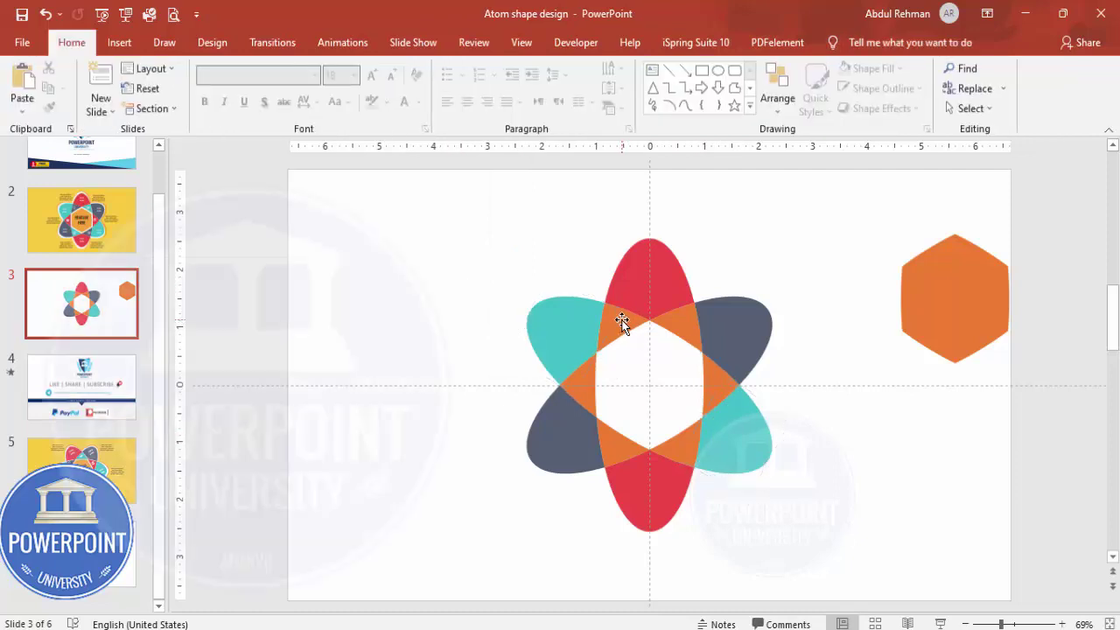
Fill one diagonal pair of orange overlap pieces dark slate and the other pair teal.
click(621, 322)
shift+click(688, 449)
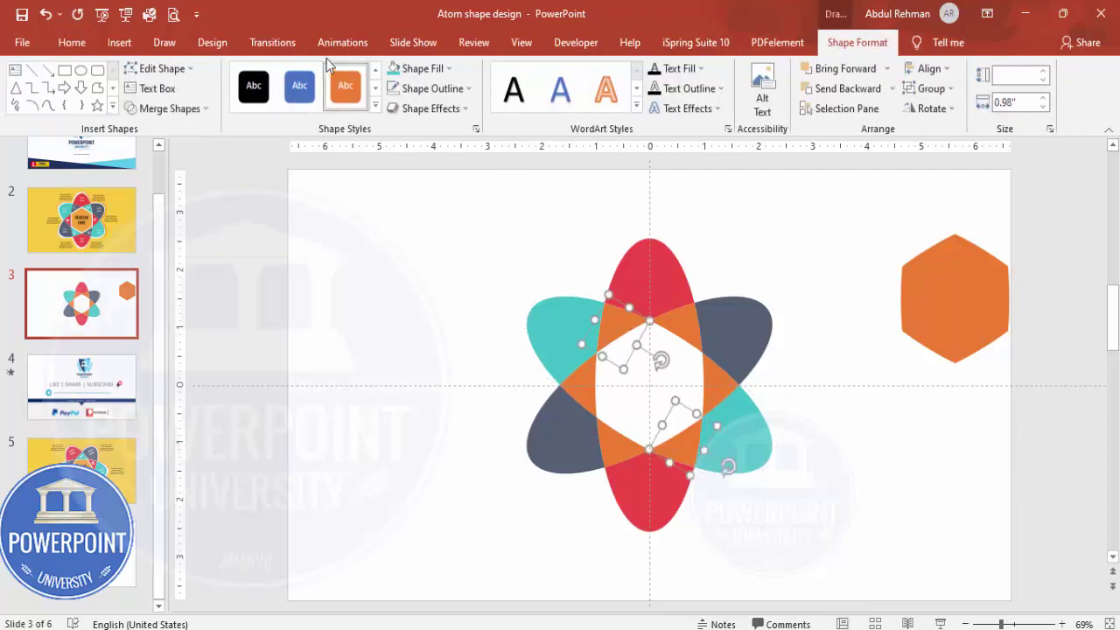
click(415, 69)
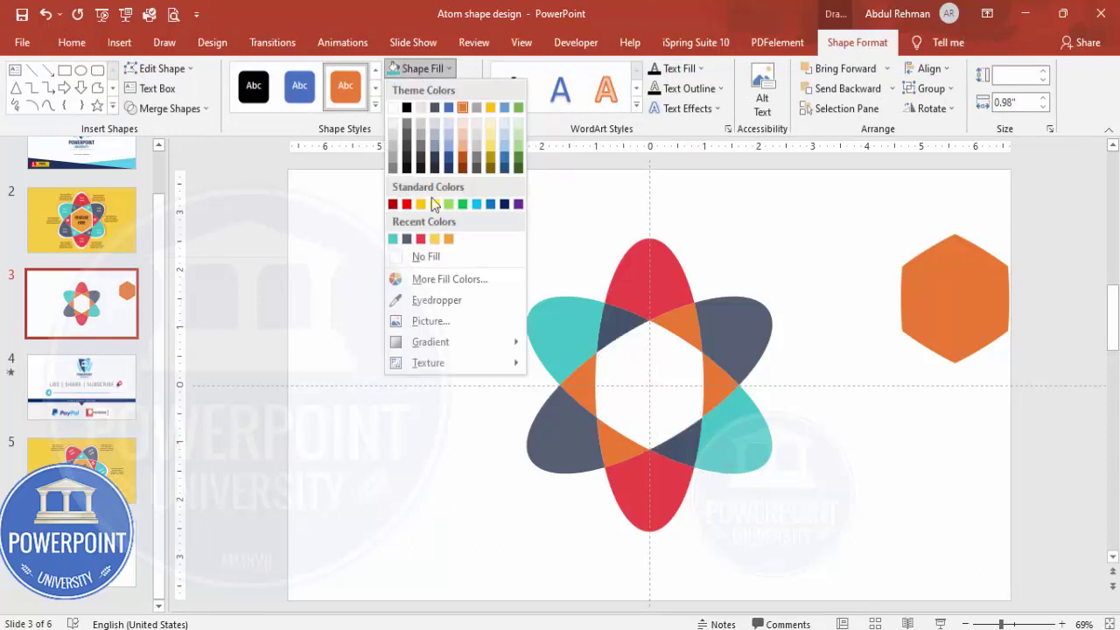
click(406, 238)
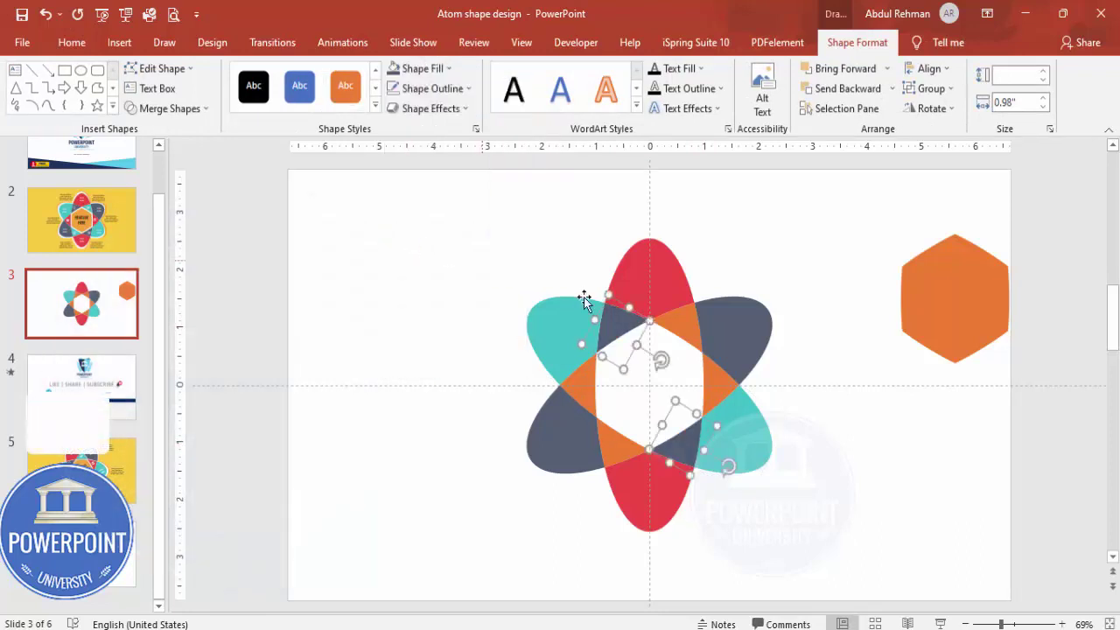
click(674, 328)
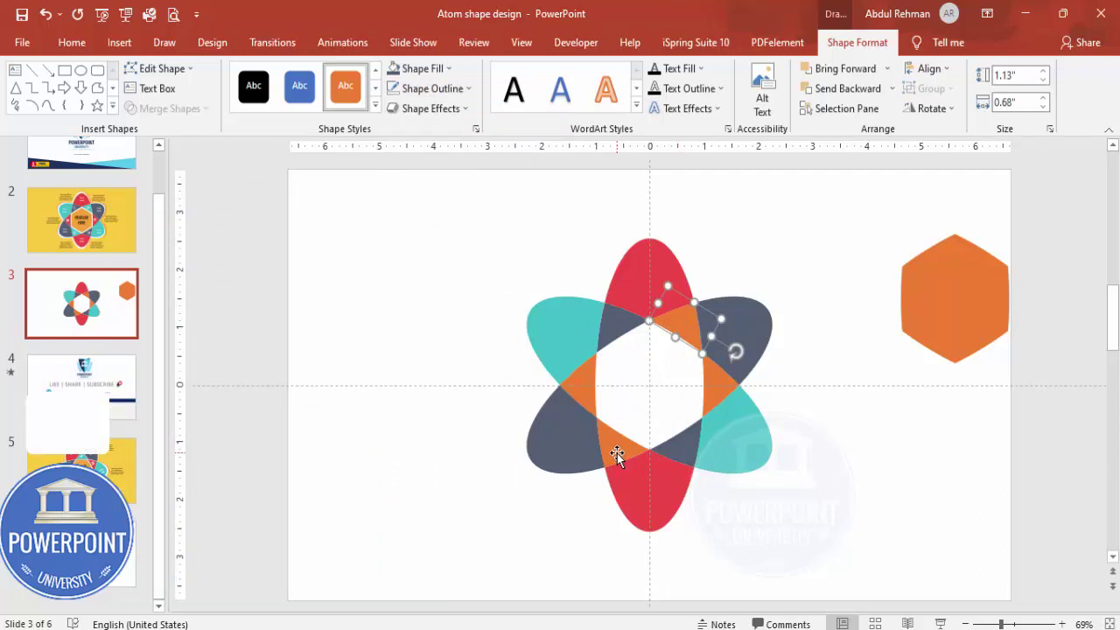
shift+click(617, 455)
click(419, 68)
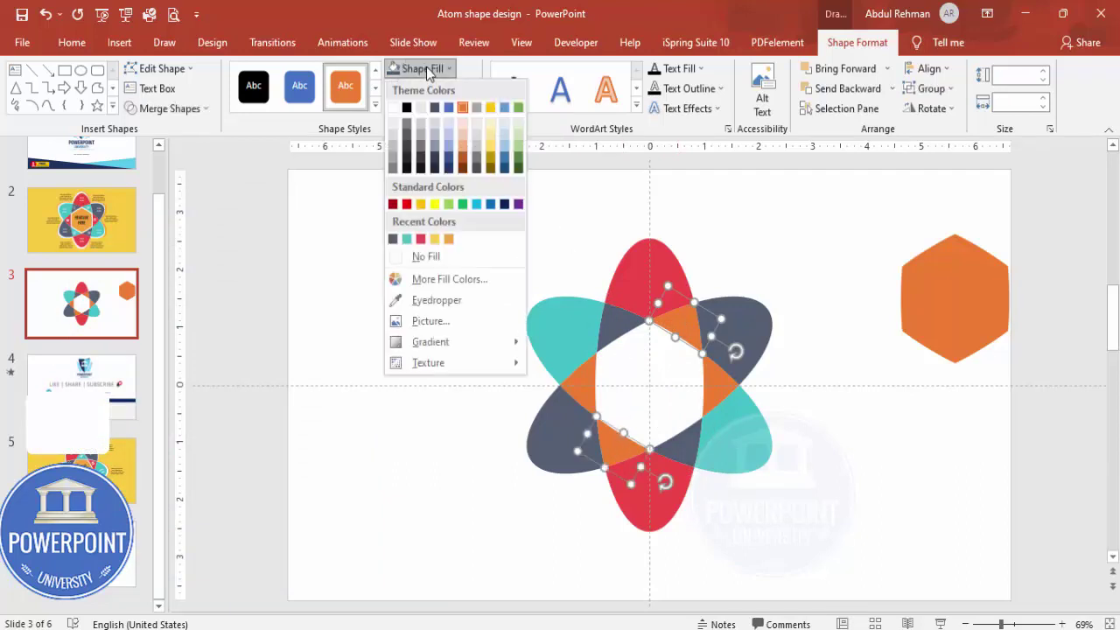
click(407, 240)
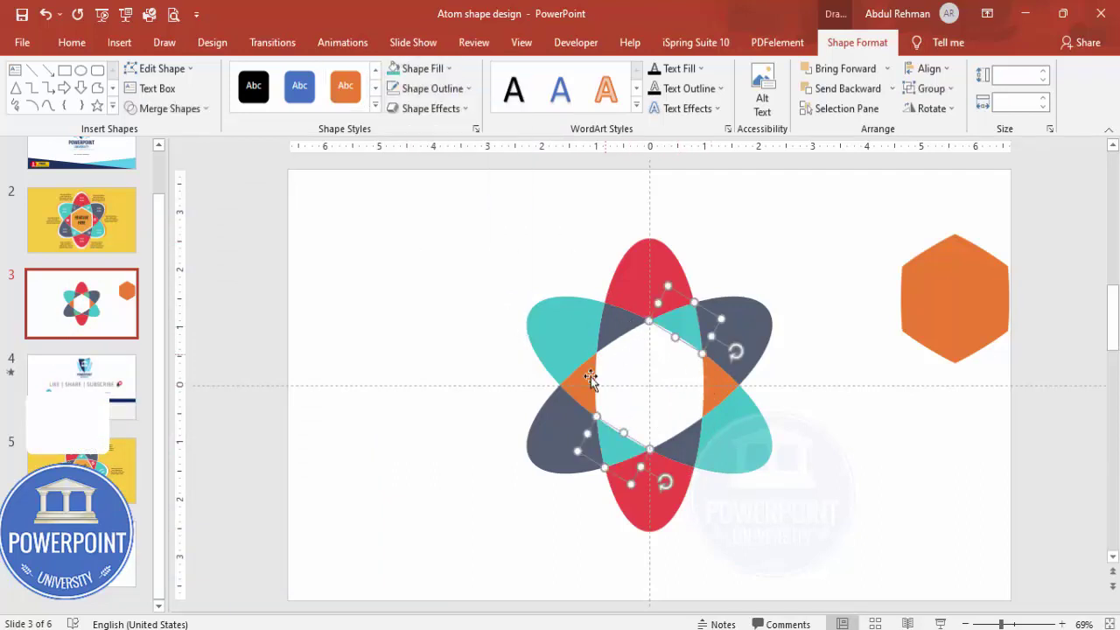
Fill the left and right orange overlap pieces red.
click(585, 389)
shift+click(723, 388)
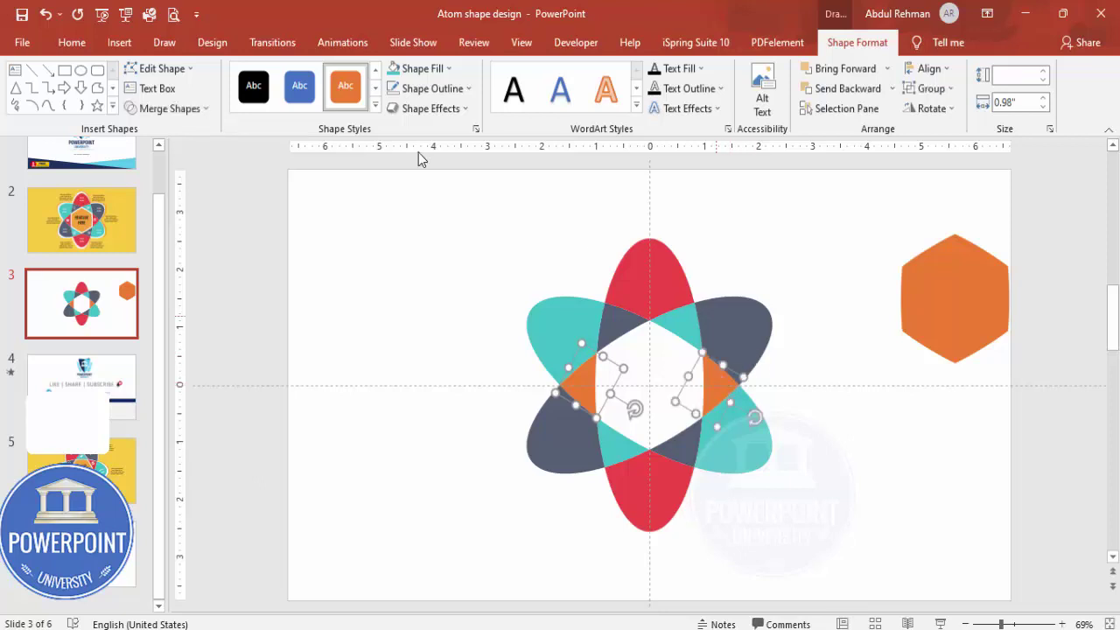
click(419, 68)
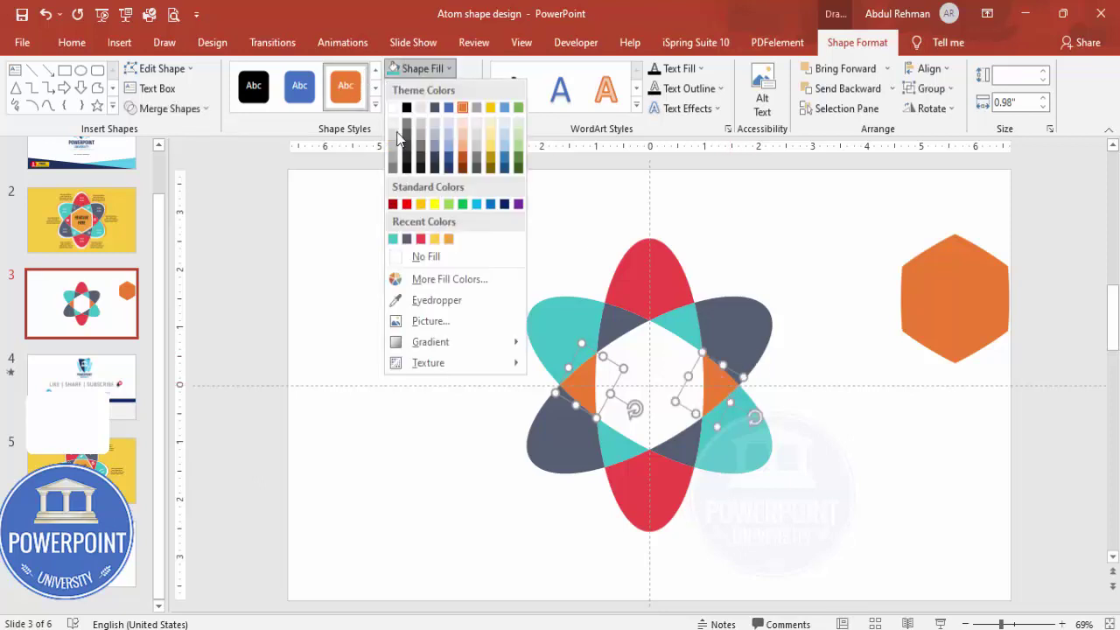
click(421, 240)
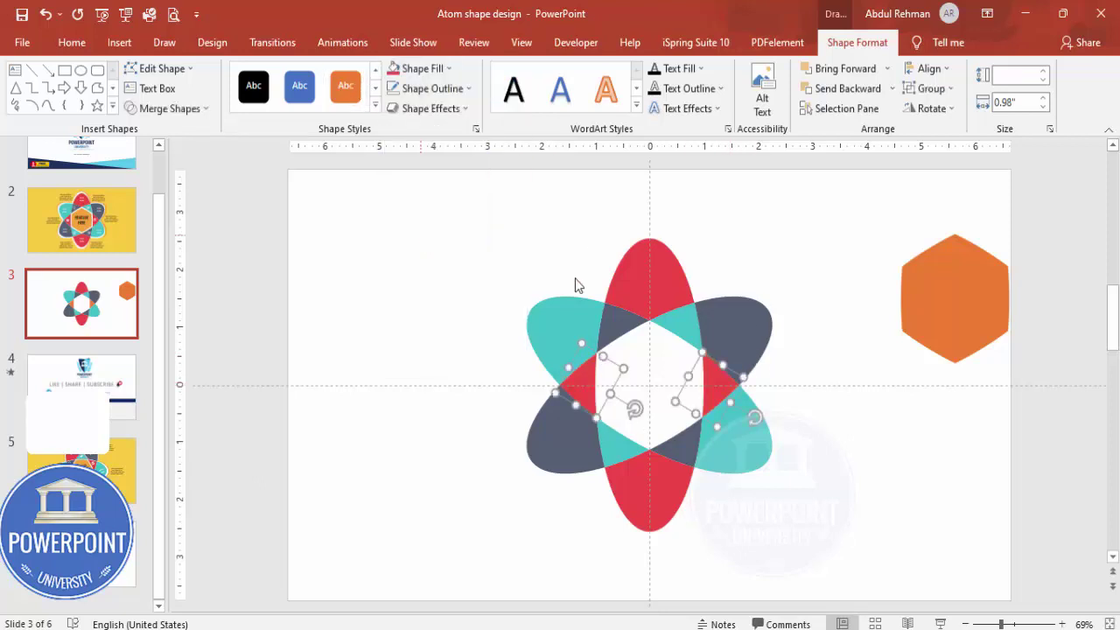
click(810, 273)
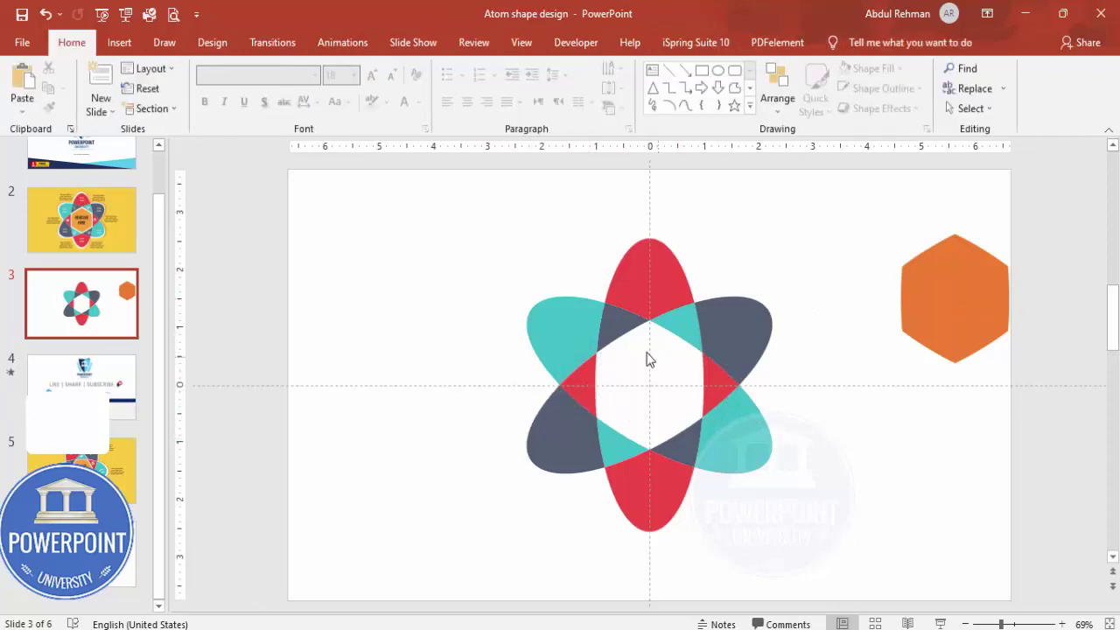
click(980, 295)
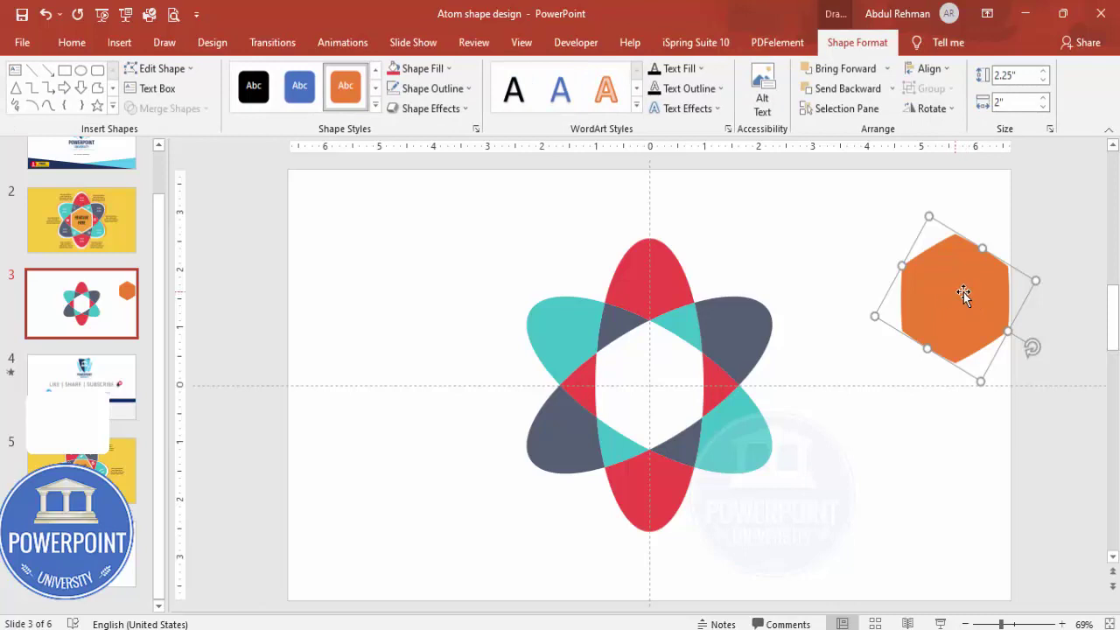
Shrink the orange hexagon and align it to the slide's centre and middle inside the atom.
drag(927, 220, 943, 240)
drag(980, 300, 670, 374)
click(929, 68)
click(954, 112)
click(927, 69)
click(963, 171)
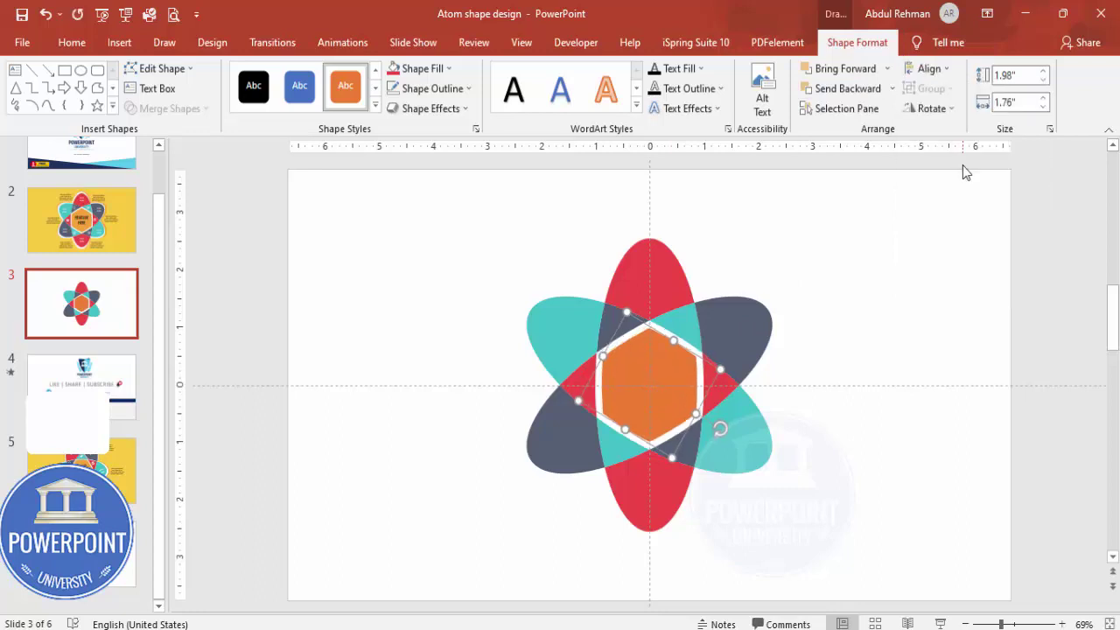
click(909, 246)
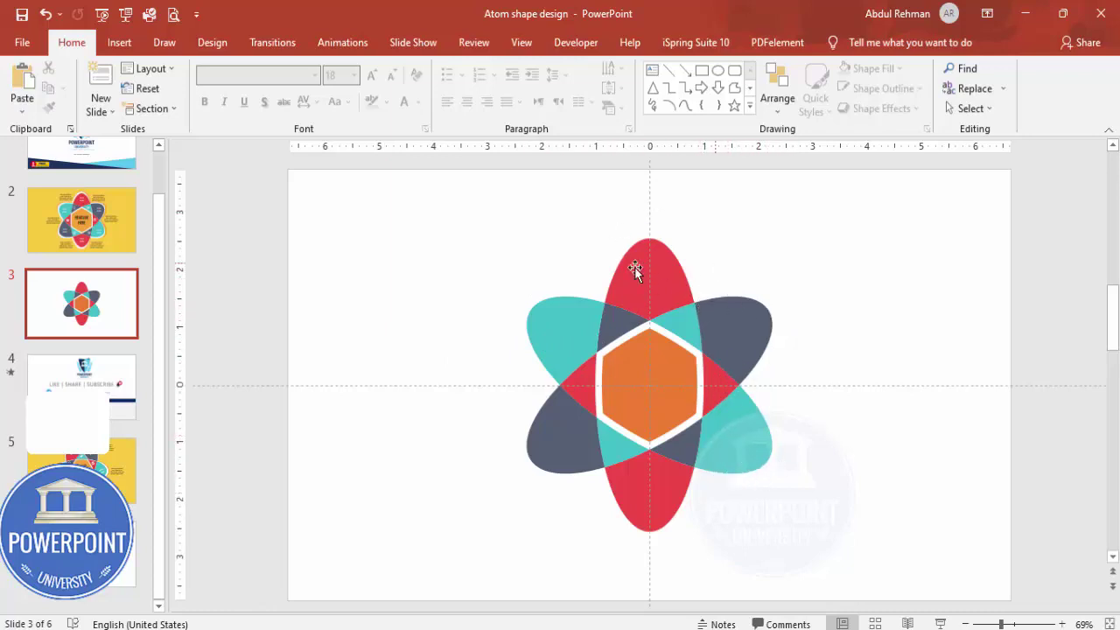
Set the slide background to a solid yellow fill.
right_click(814, 280)
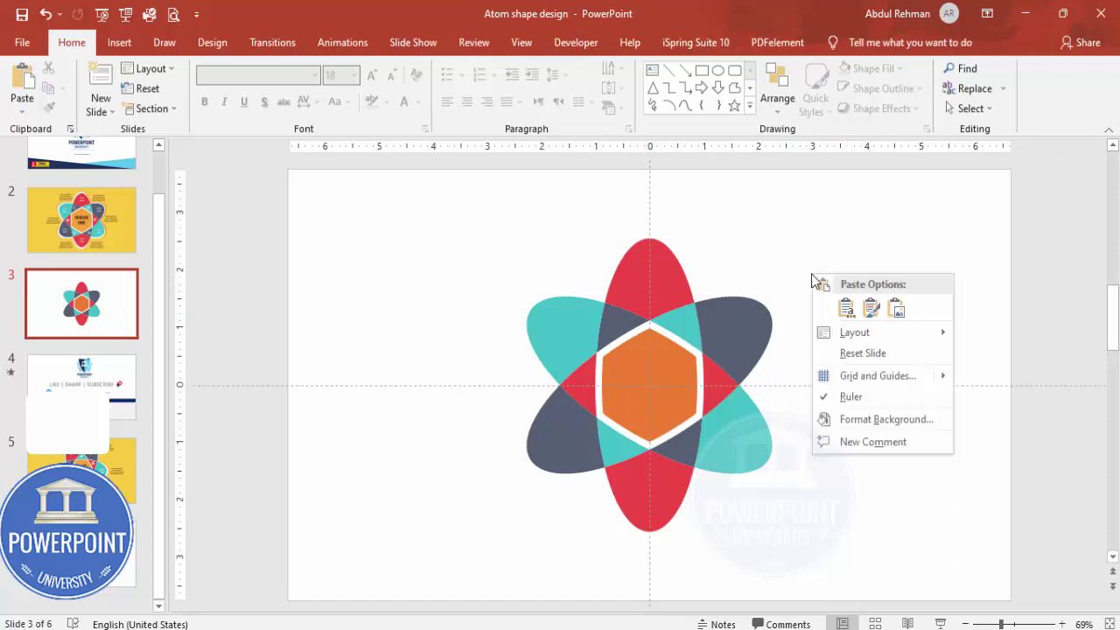
click(875, 420)
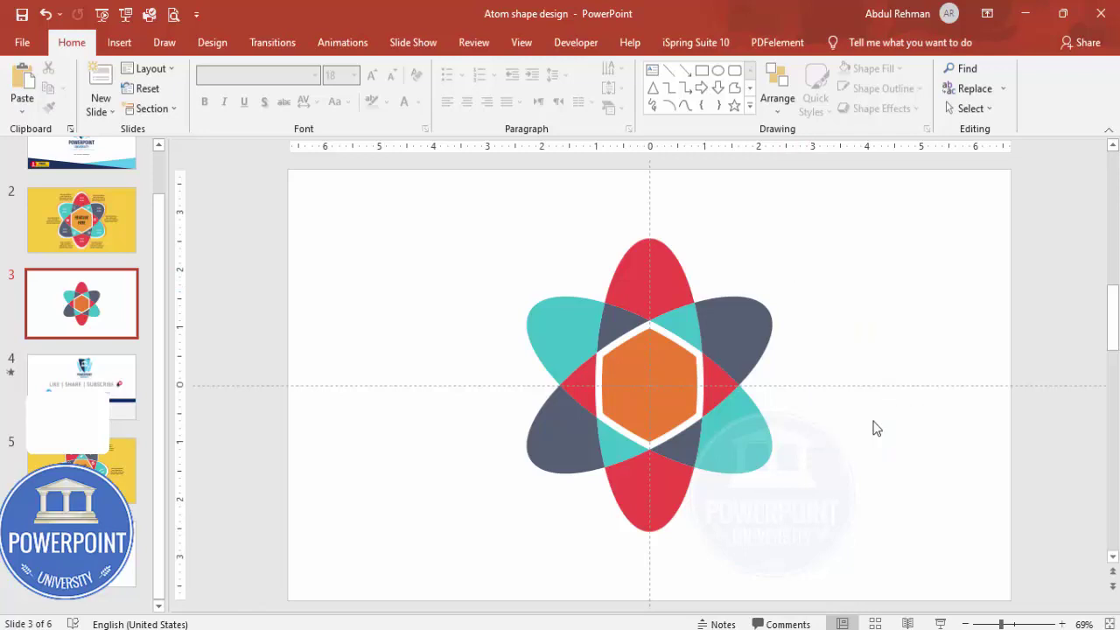
click(1076, 366)
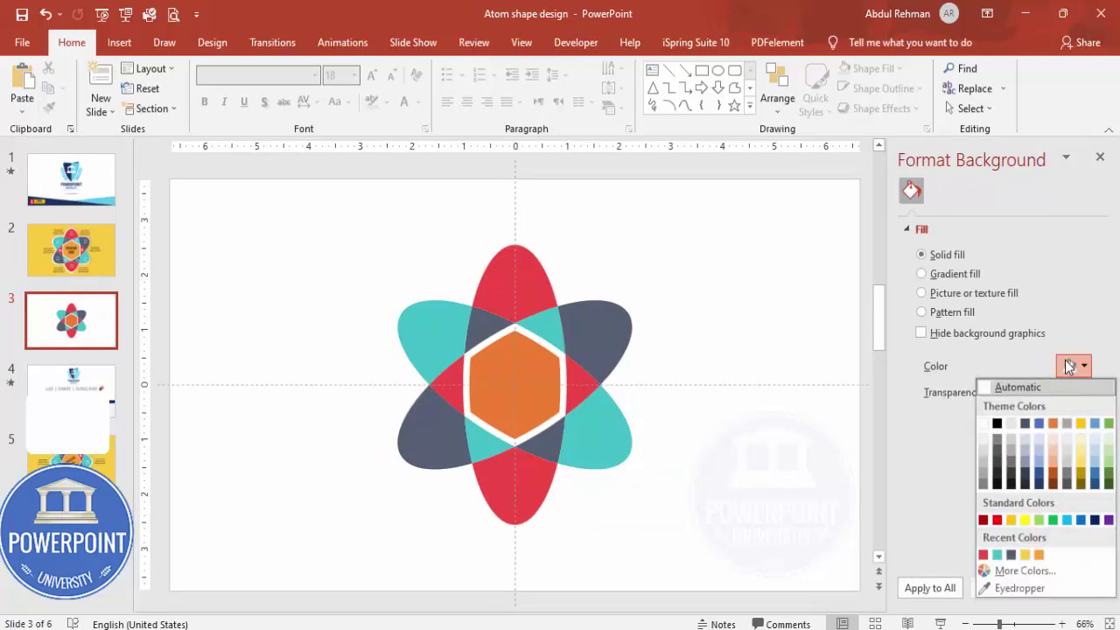
click(1026, 557)
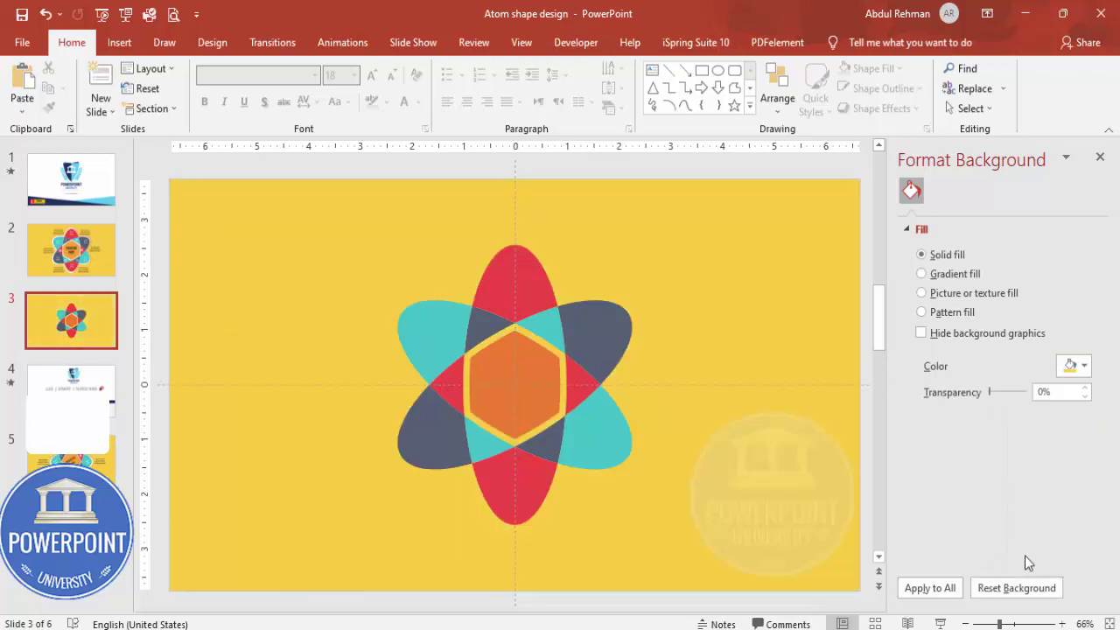
Fill the central hexagon with black.
click(530, 364)
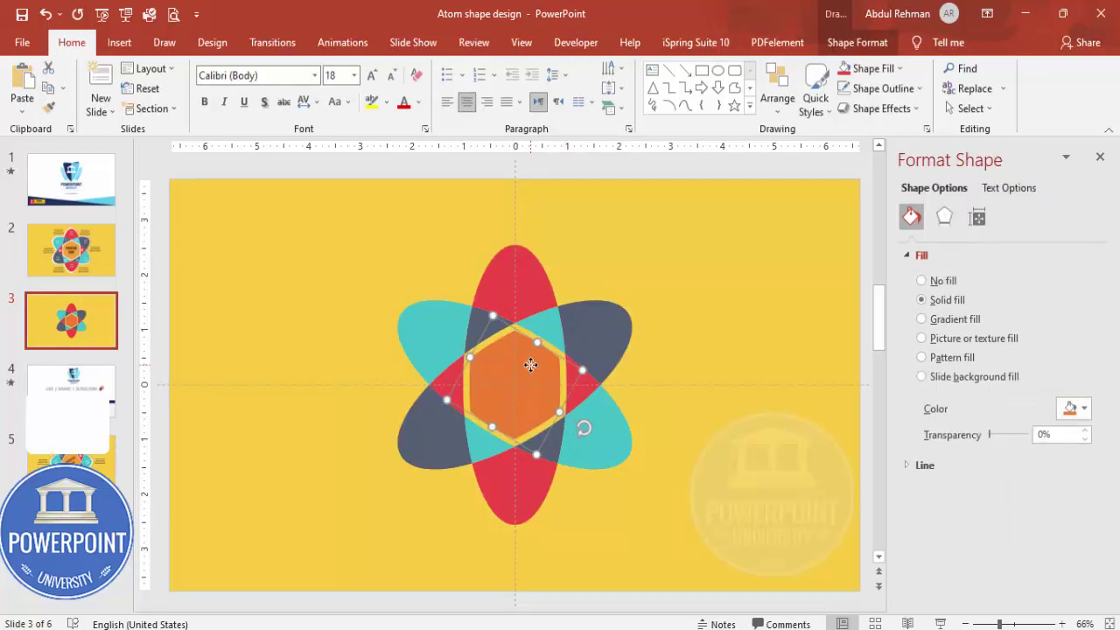
click(1072, 408)
click(984, 580)
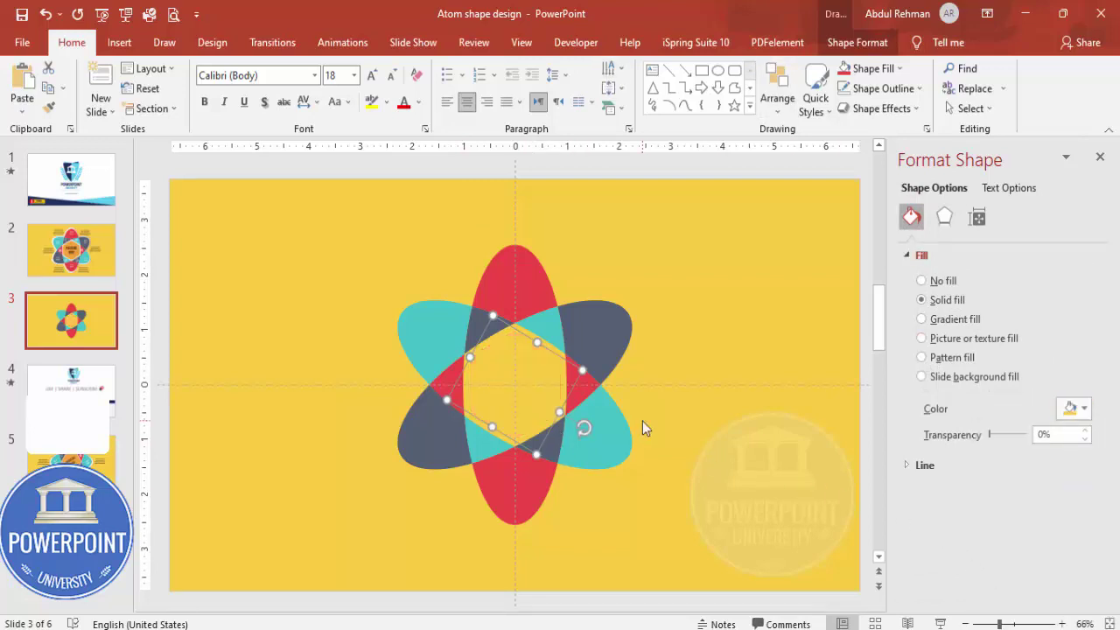
click(1071, 411)
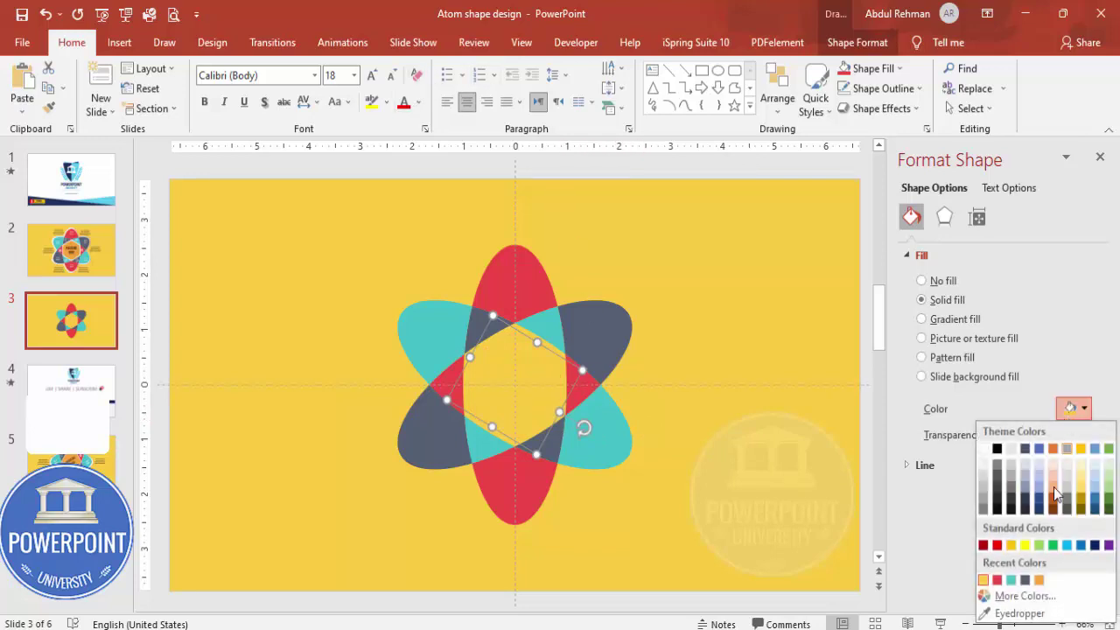
click(997, 449)
click(814, 461)
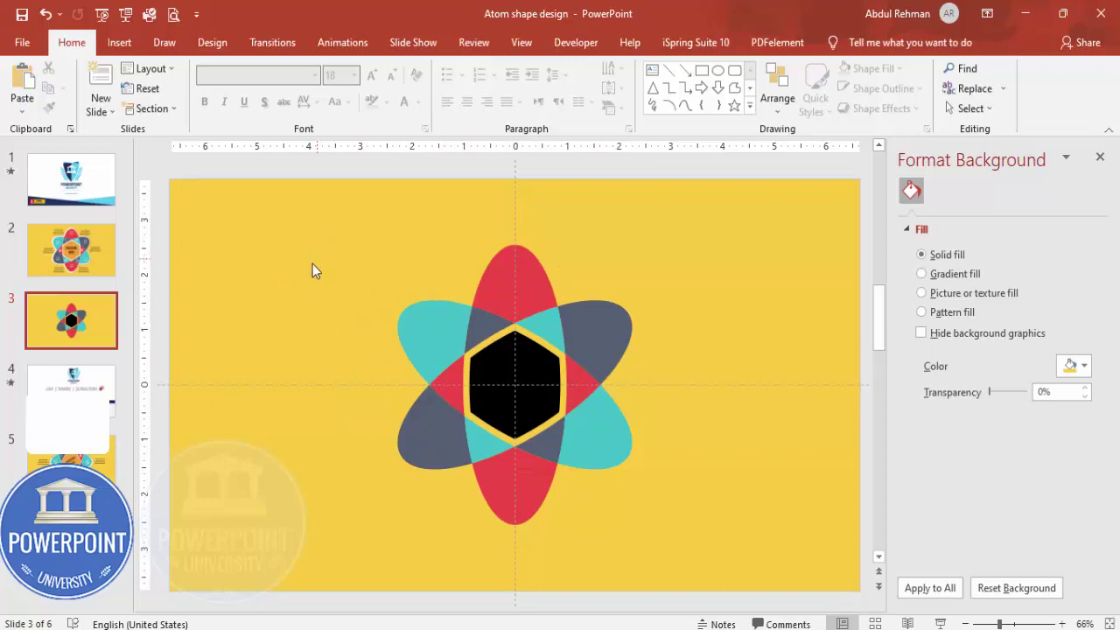
Copy all the atom shapes and merge the copy into one silhouette with Union.
drag(626, 471, 738, 566)
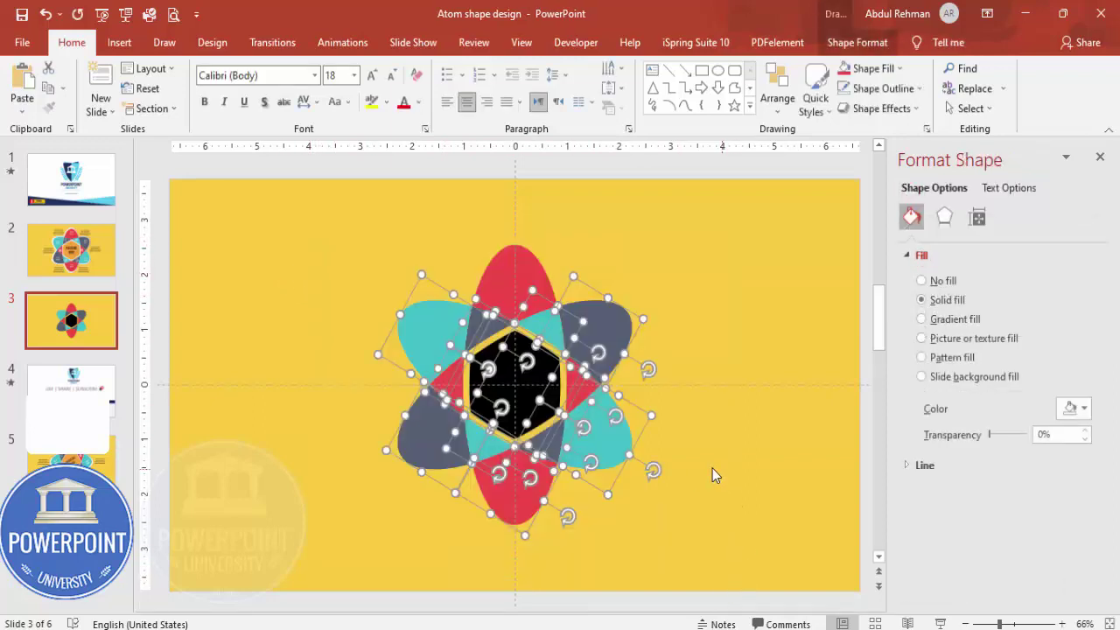
key(ctrl+d)
drag(555, 401, 722, 412)
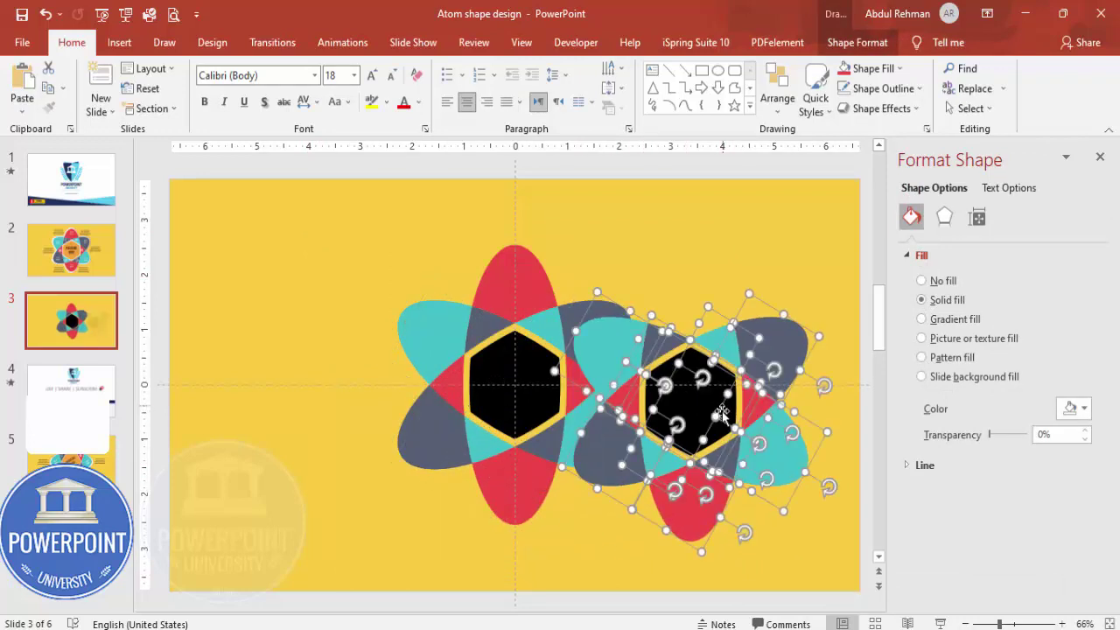
key(Delete)
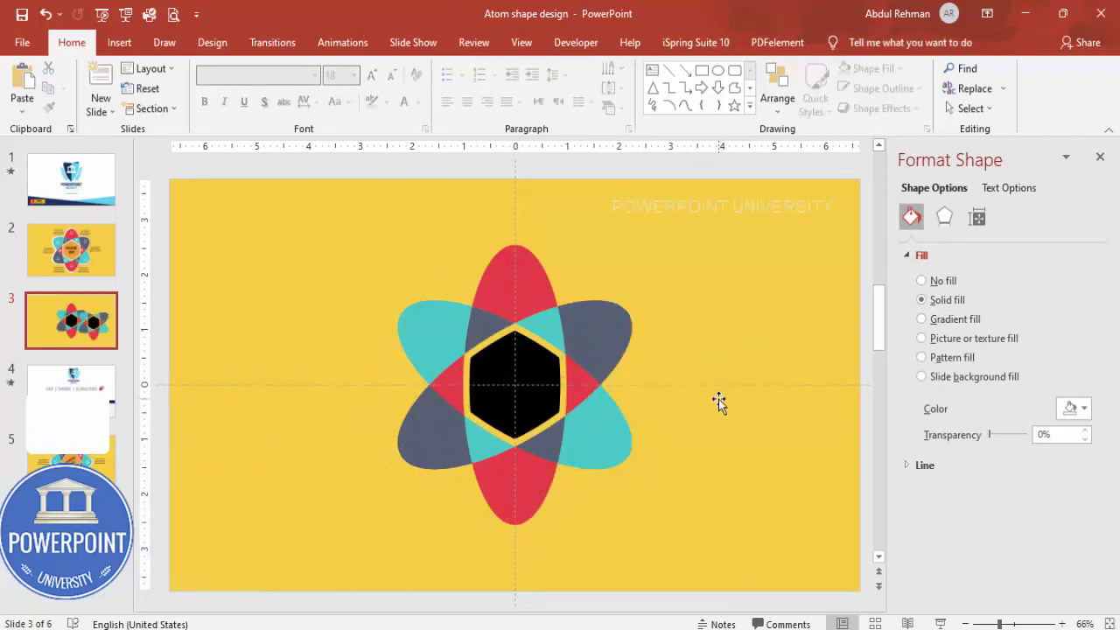
key(ctrl+a)
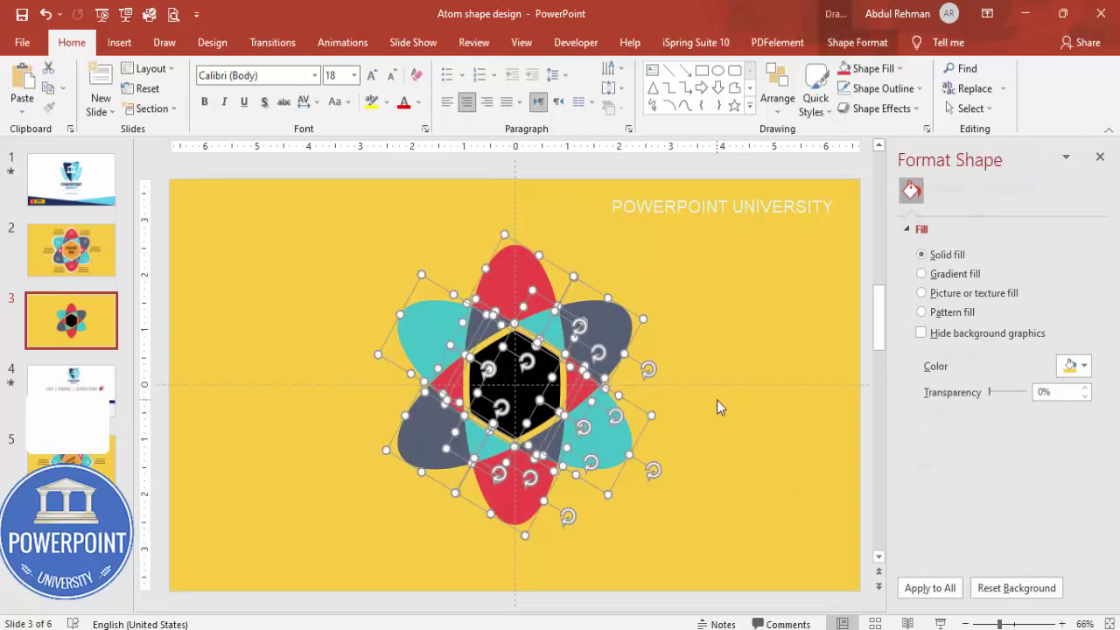
drag(621, 351, 808, 347)
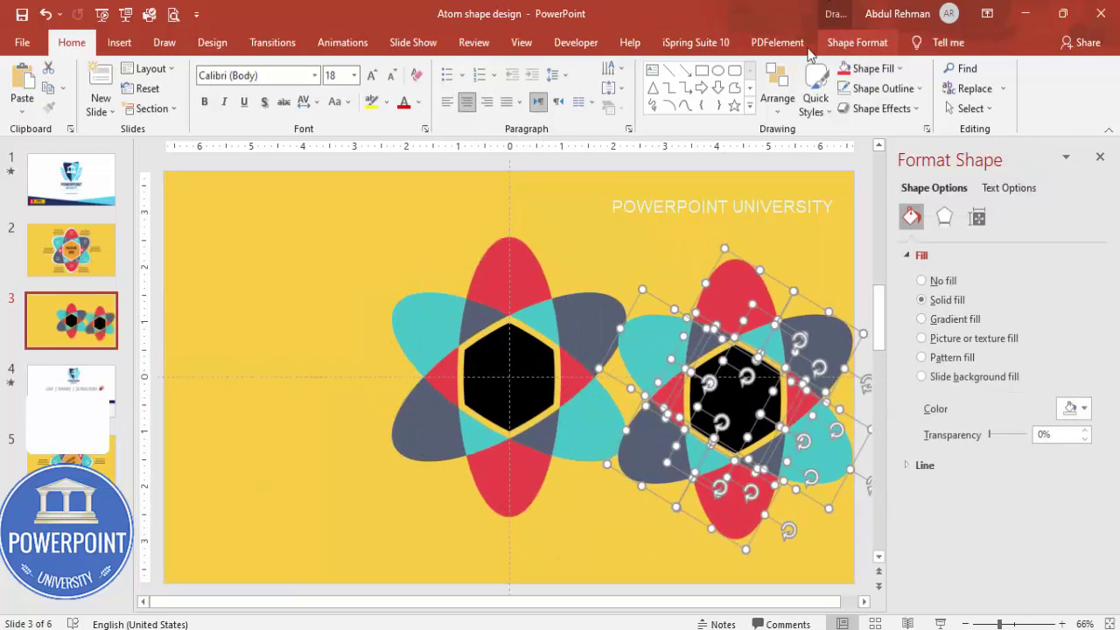
click(853, 42)
click(194, 108)
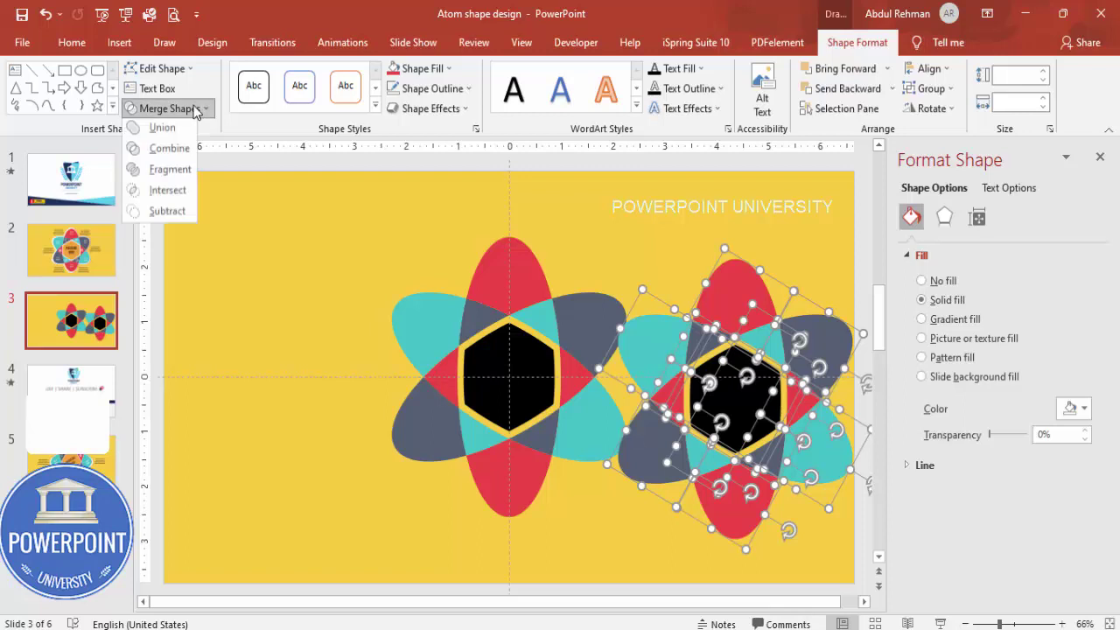
click(163, 130)
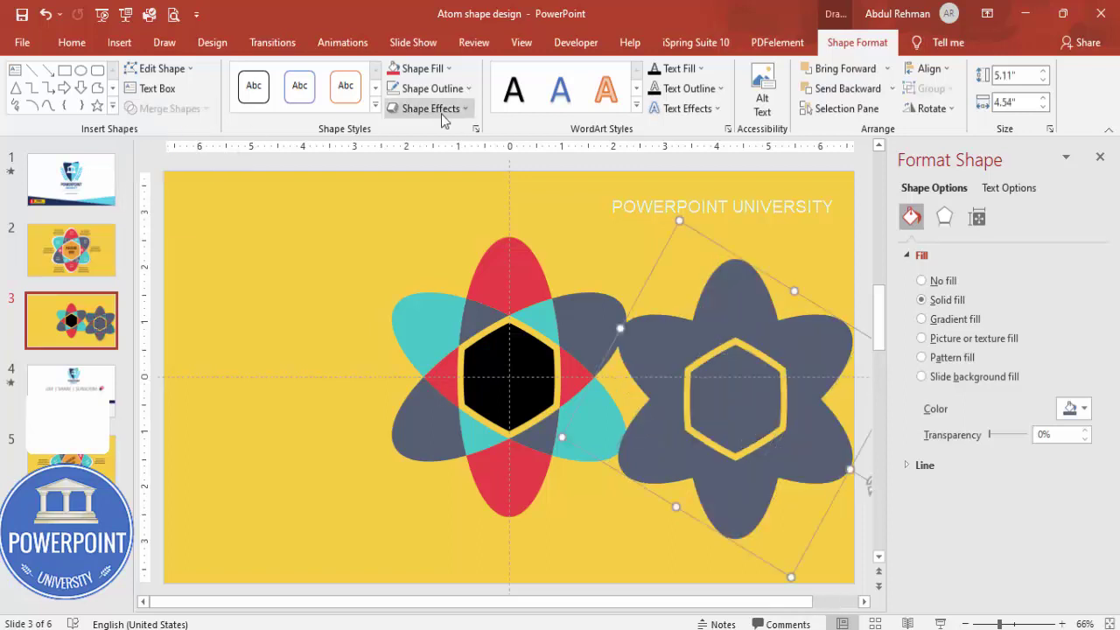
Fill the silhouette white, enlarge it to 5.5 by 4.88 inches, and centre it behind the atom.
click(422, 69)
click(393, 109)
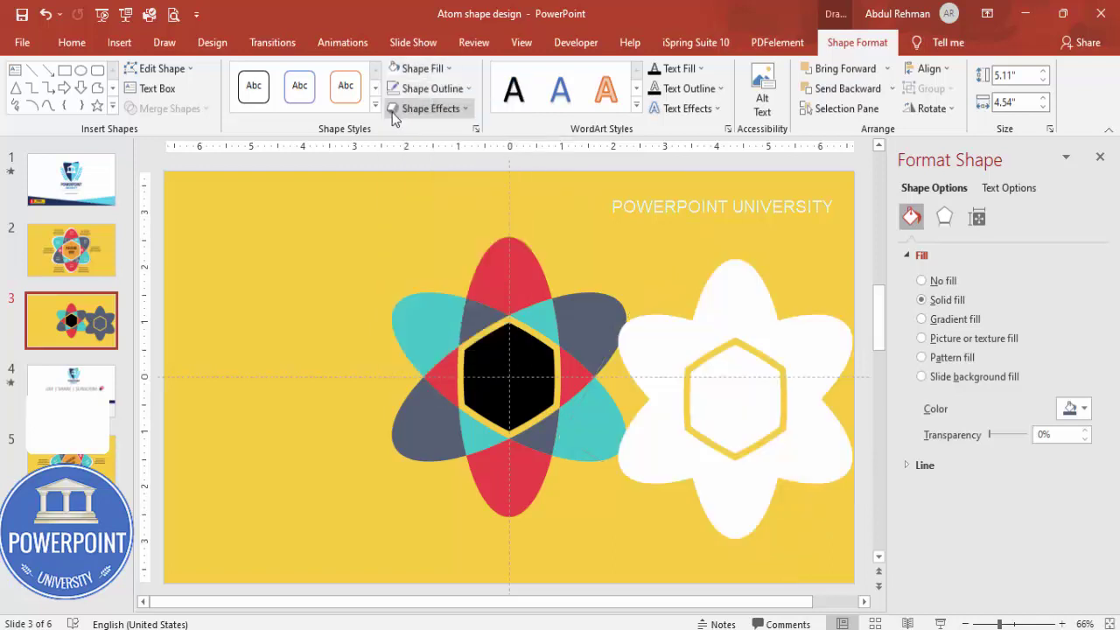
drag(688, 318, 648, 330)
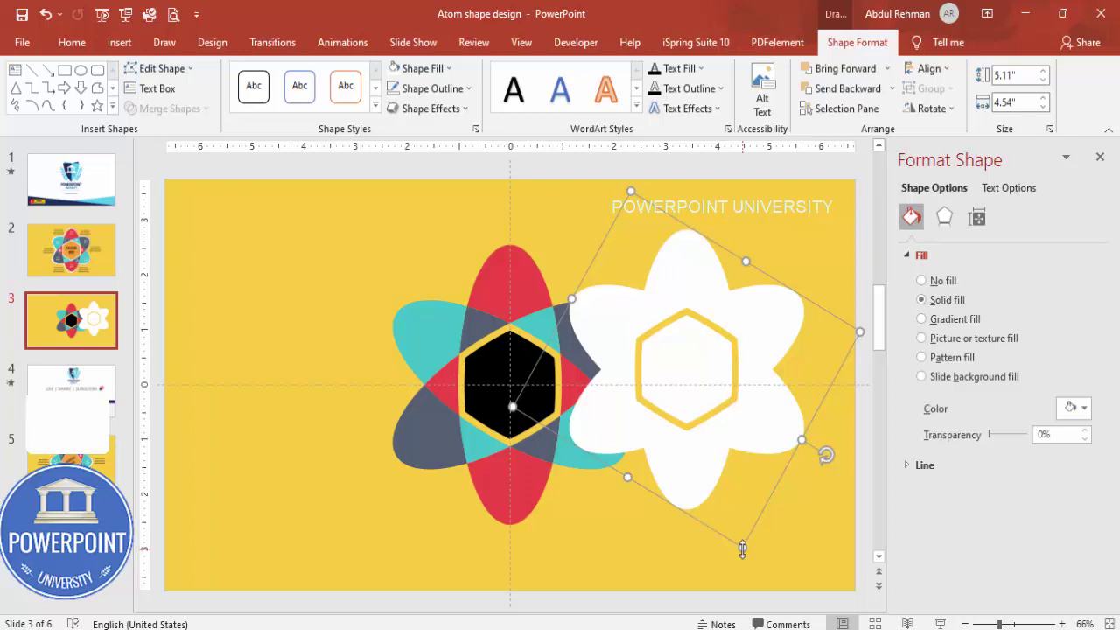
mouse_move(743, 549)
mouse_down()
mouse_move(757, 560)
mouse_move(751, 569)
mouse_up()
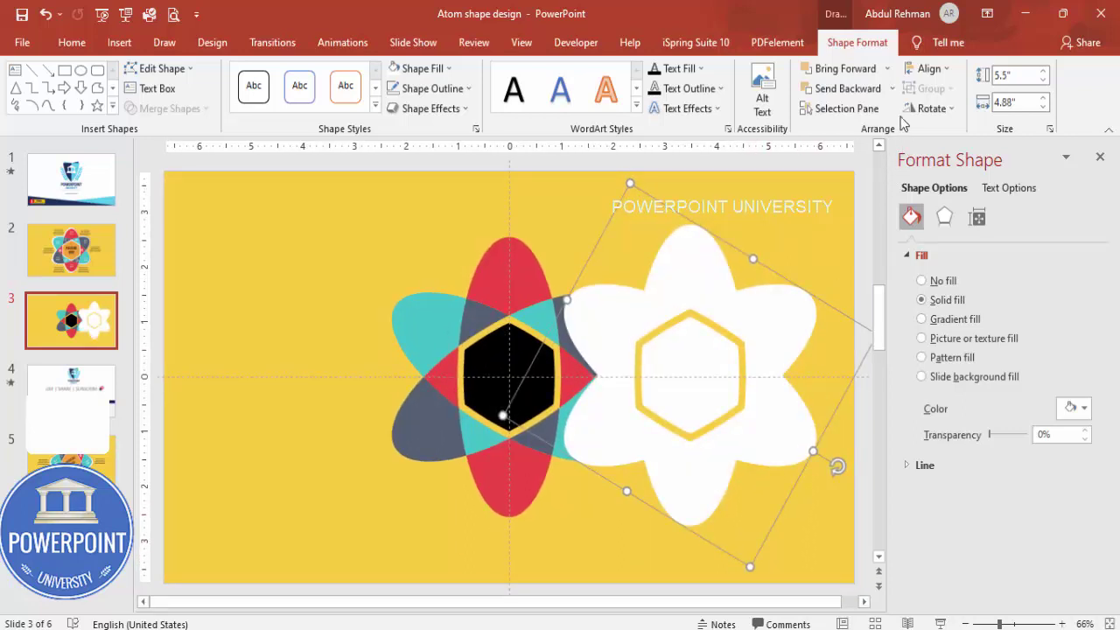
click(892, 89)
click(840, 135)
drag(775, 298, 585, 348)
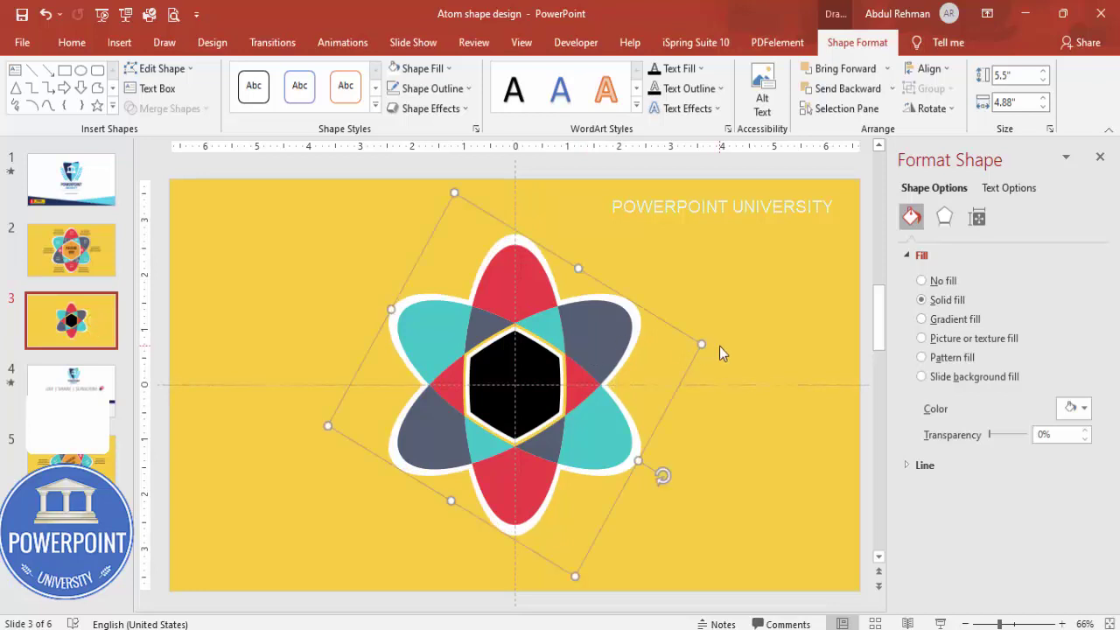
click(743, 302)
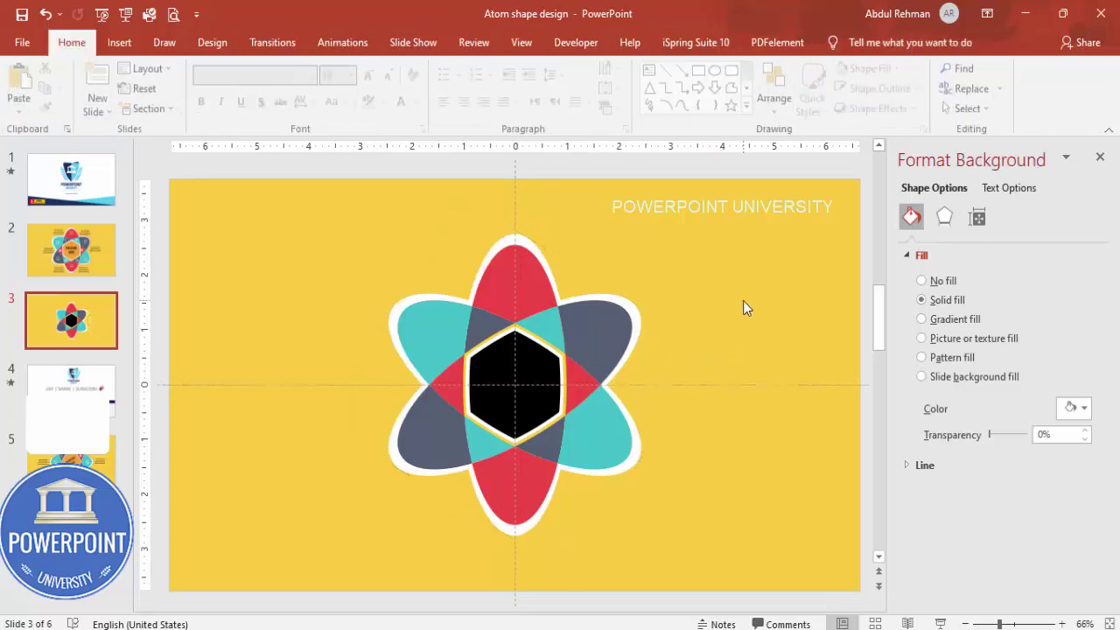
Change the black centre hexagon's fill to the slide's yellow.
click(525, 368)
click(1074, 409)
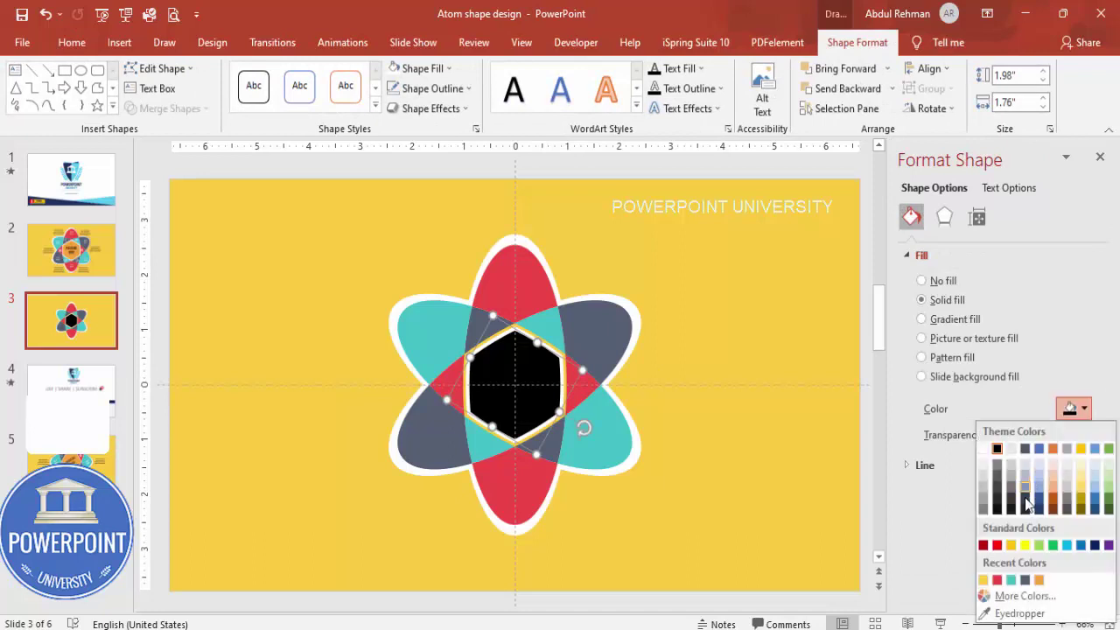
click(983, 579)
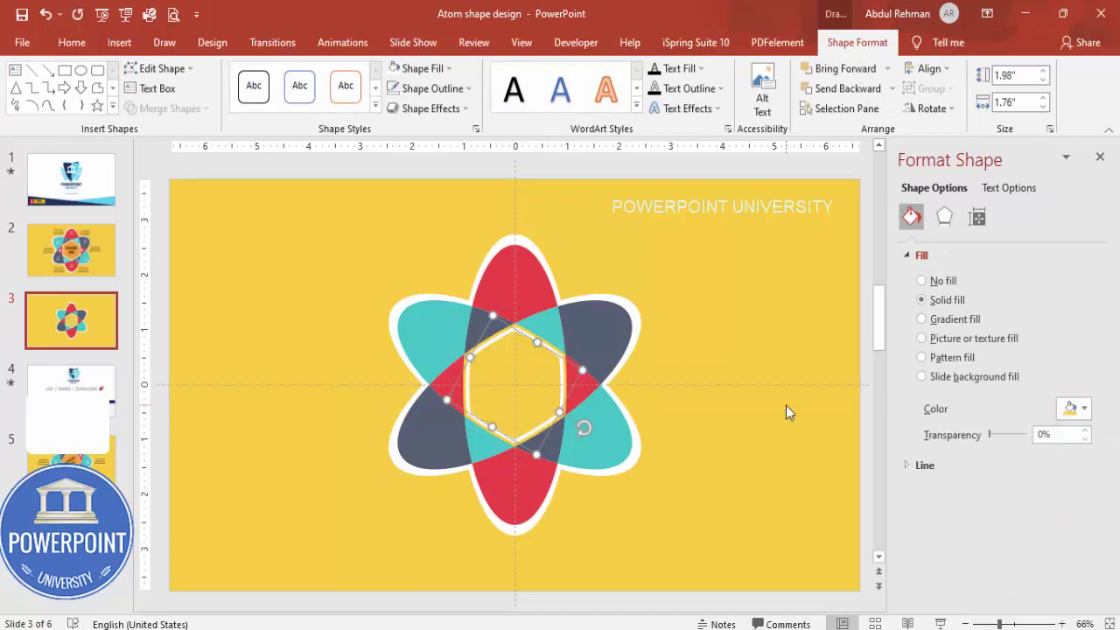
click(654, 407)
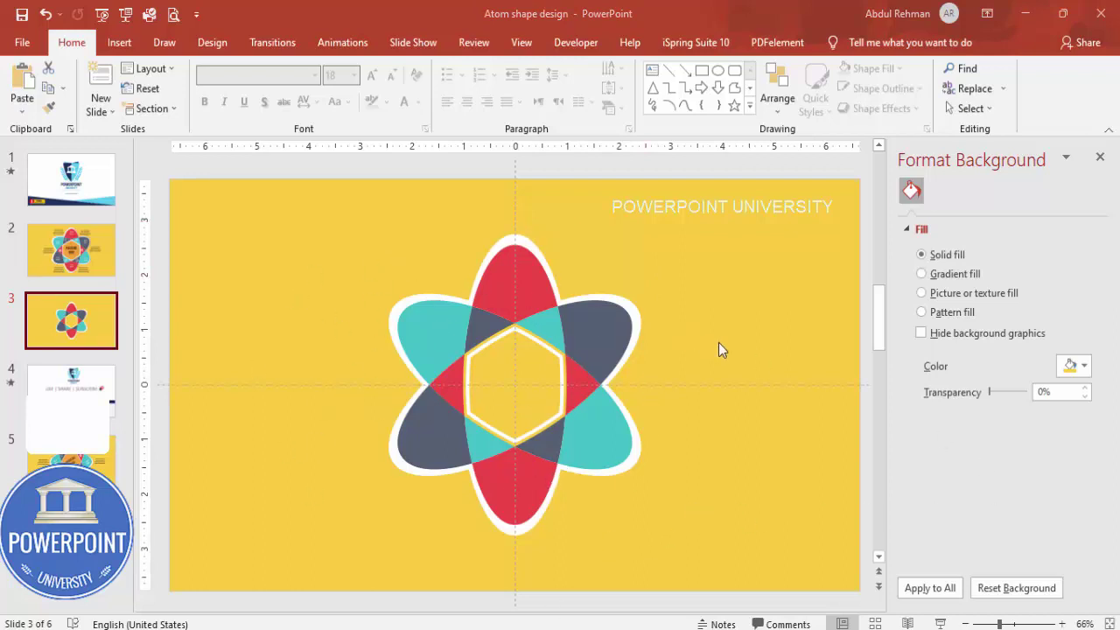
Insert the target, Venn diagram, presentation-chart, bar-chart and head-with-gears icons from the Icons library.
click(119, 44)
click(299, 91)
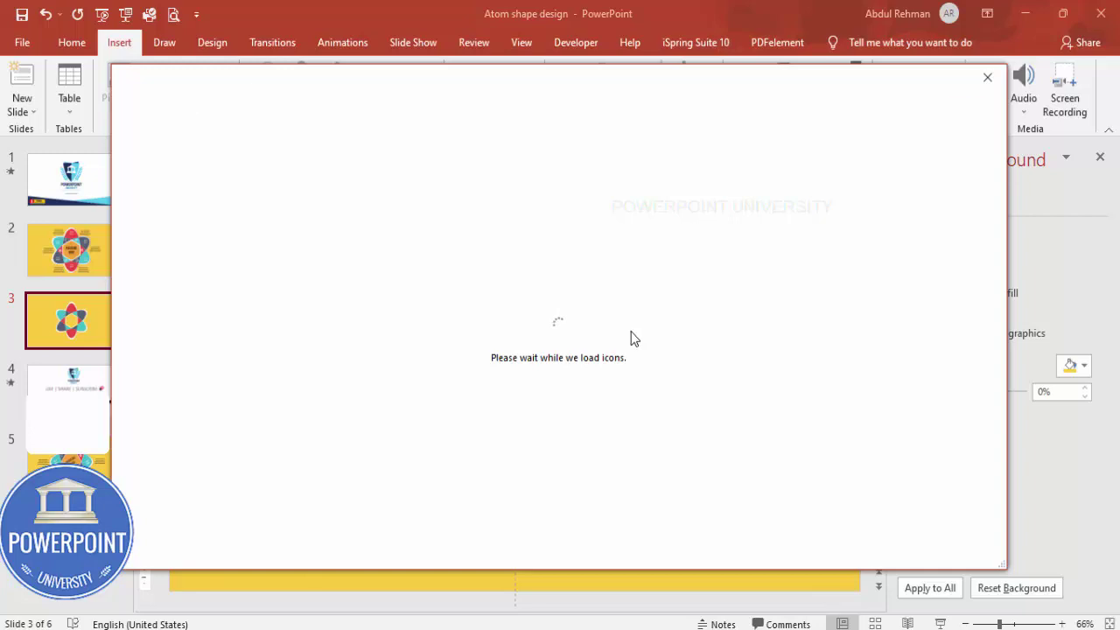
click(899, 462)
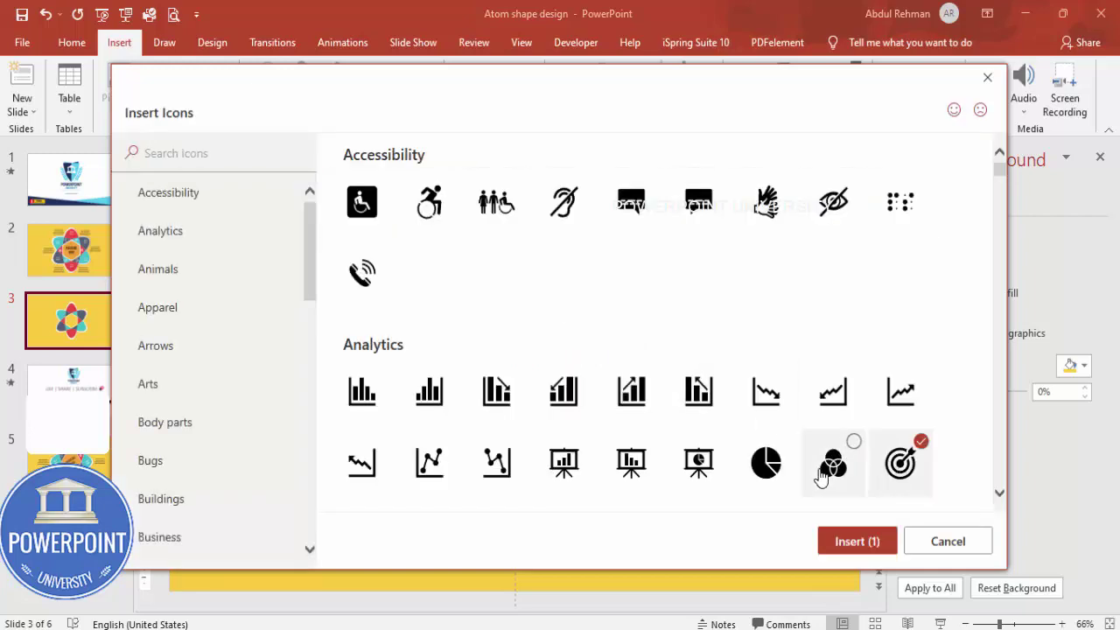
click(820, 476)
click(558, 476)
click(493, 413)
scroll(532, 410, down, 2)
click(751, 378)
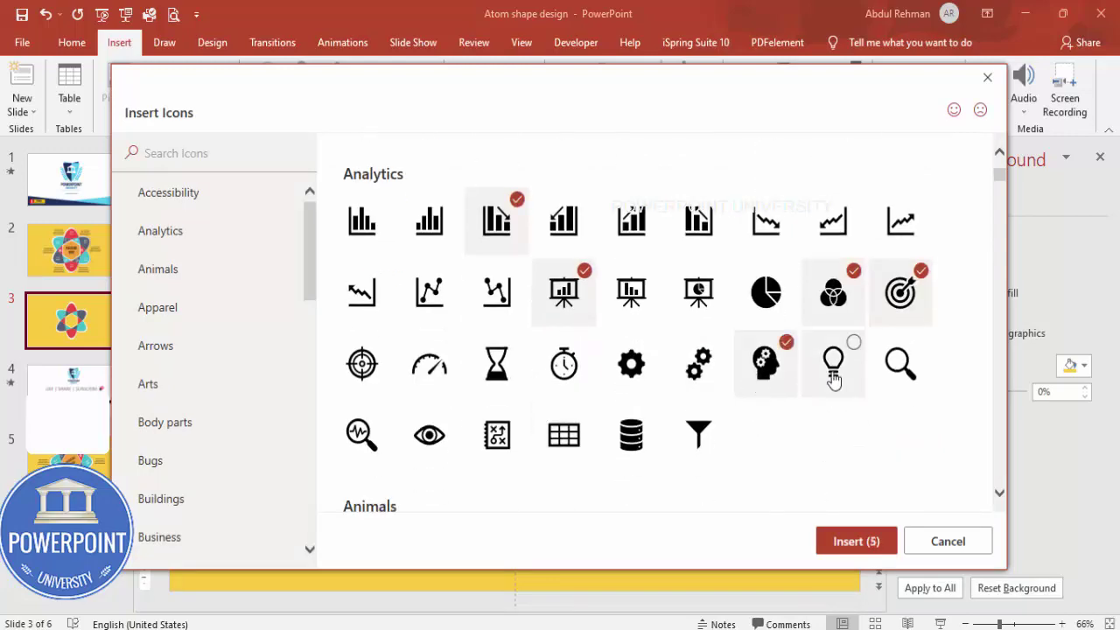
click(860, 546)
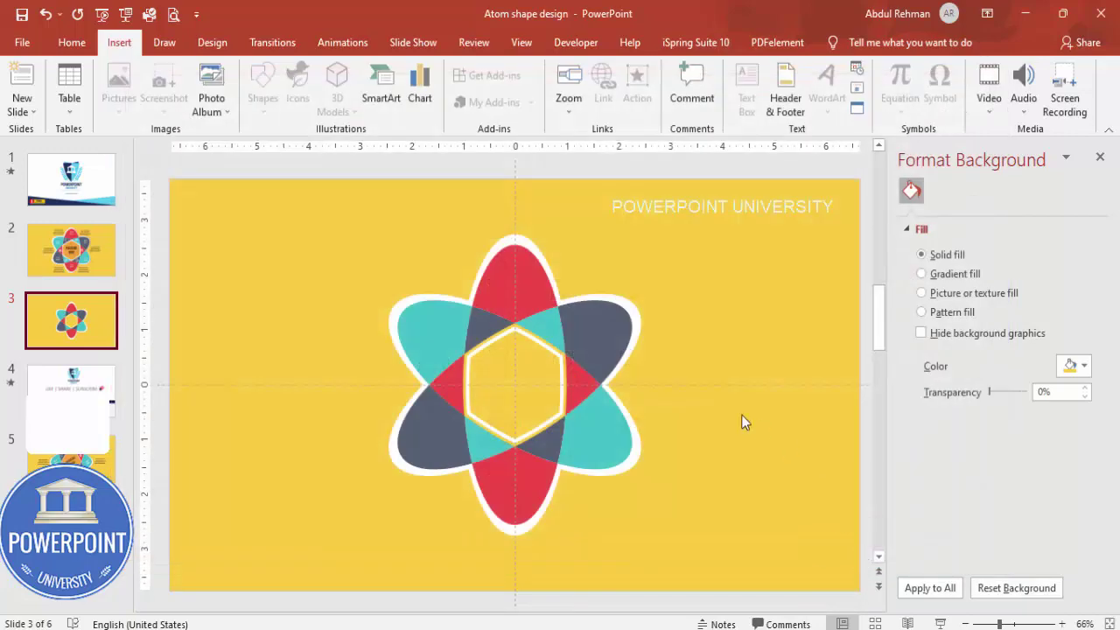
Move the inserted icons aside and set their height to 0.5 inch.
drag(542, 402, 728, 278)
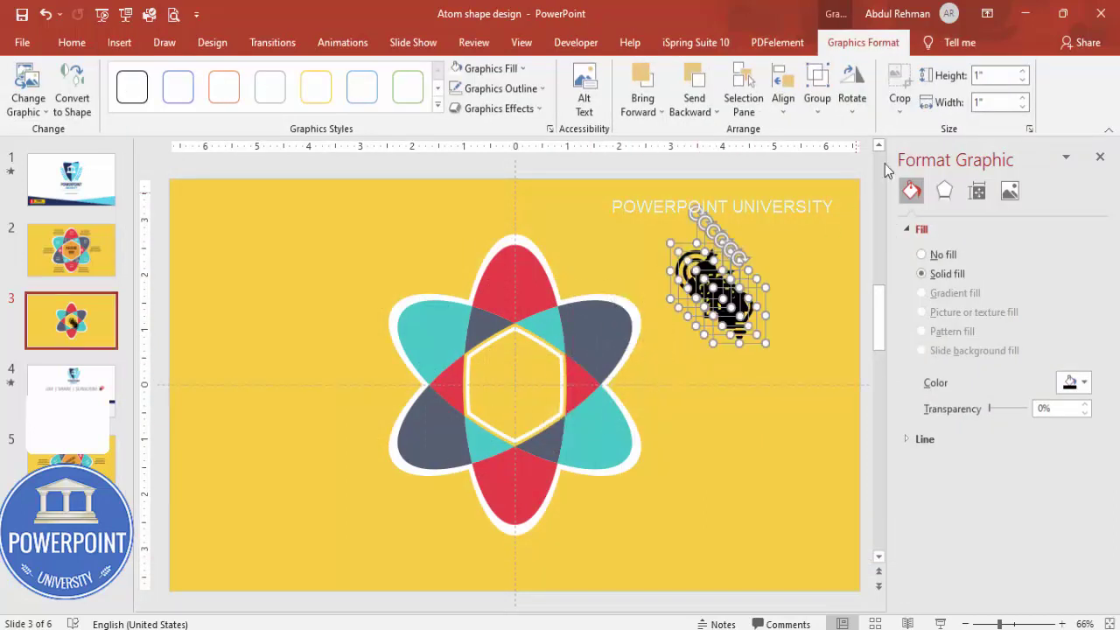
click(986, 77)
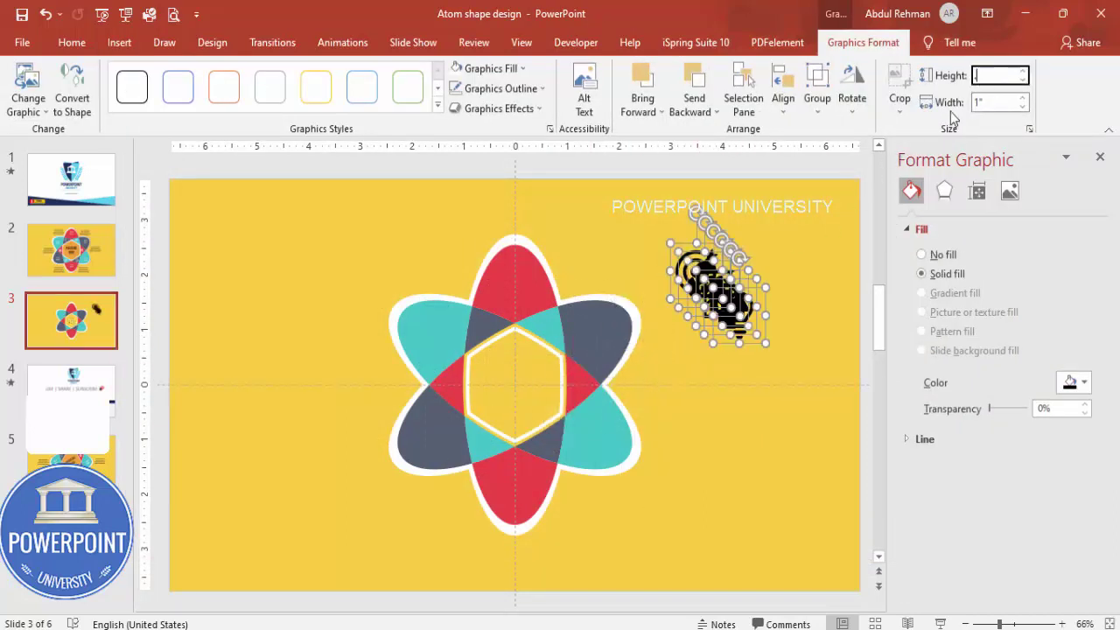
text(.5)
key(Return)
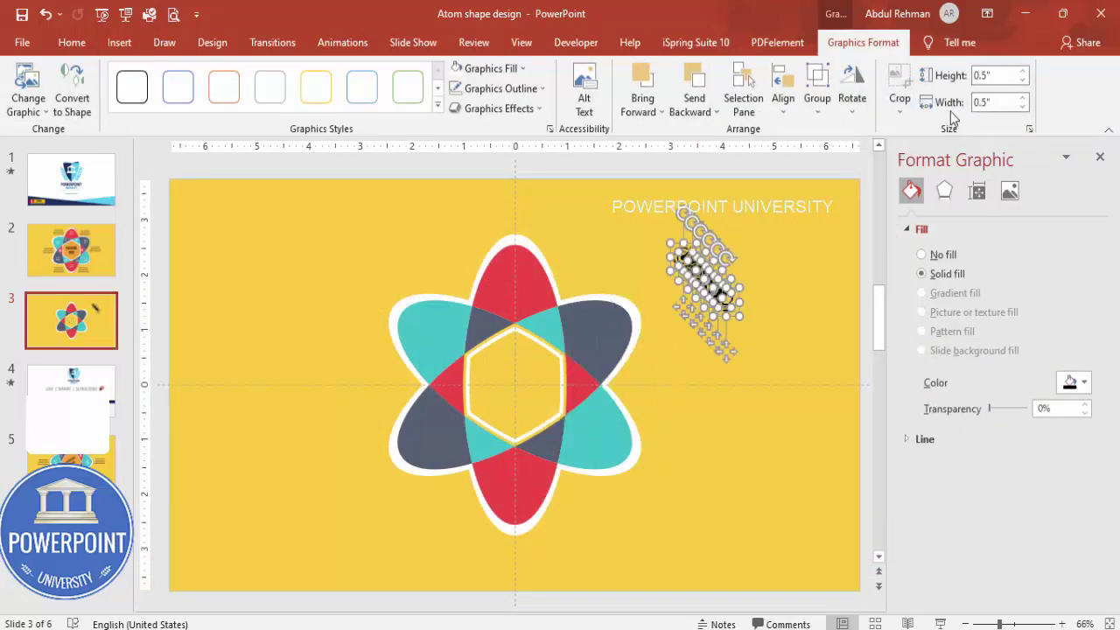
click(800, 252)
Place the lightbulb, head, chart and easel icons on the oval pieces around the hexagon.
drag(711, 278, 548, 326)
drag(713, 289, 580, 385)
drag(705, 277, 545, 442)
drag(691, 276, 481, 442)
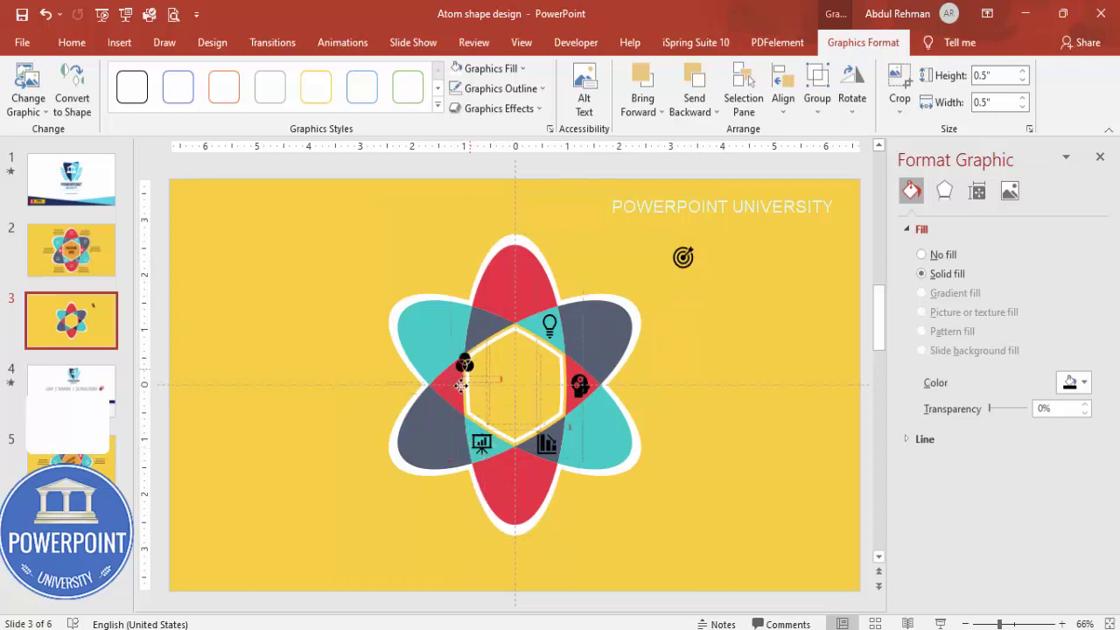